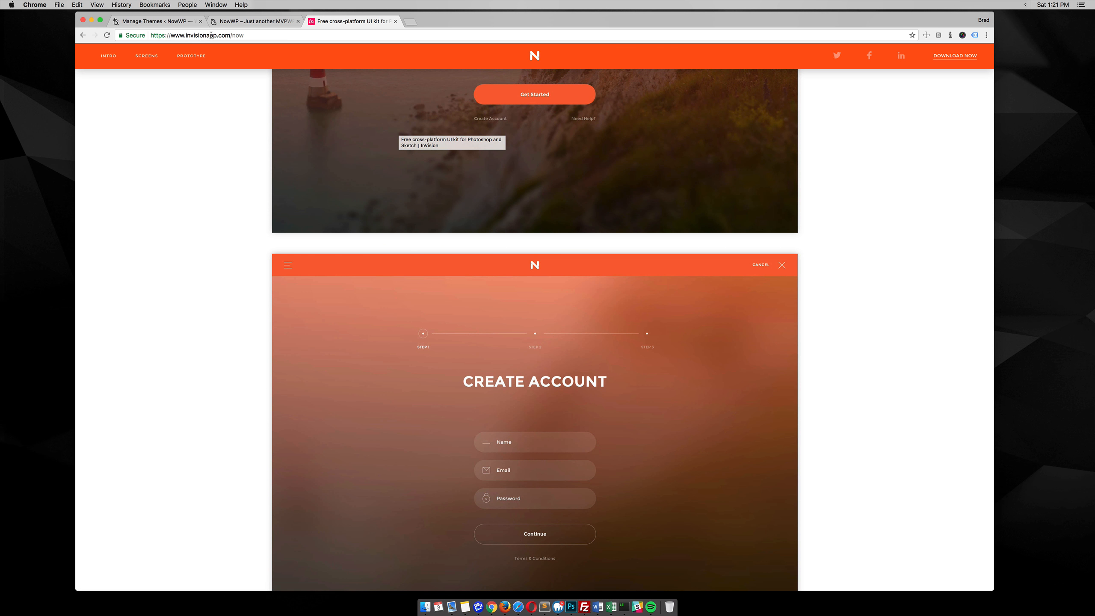
# Look over the InVision Now UI Kit page and the post grid on the NowWP demo's home page.
pyautogui.scroll(-9, 395, 283)
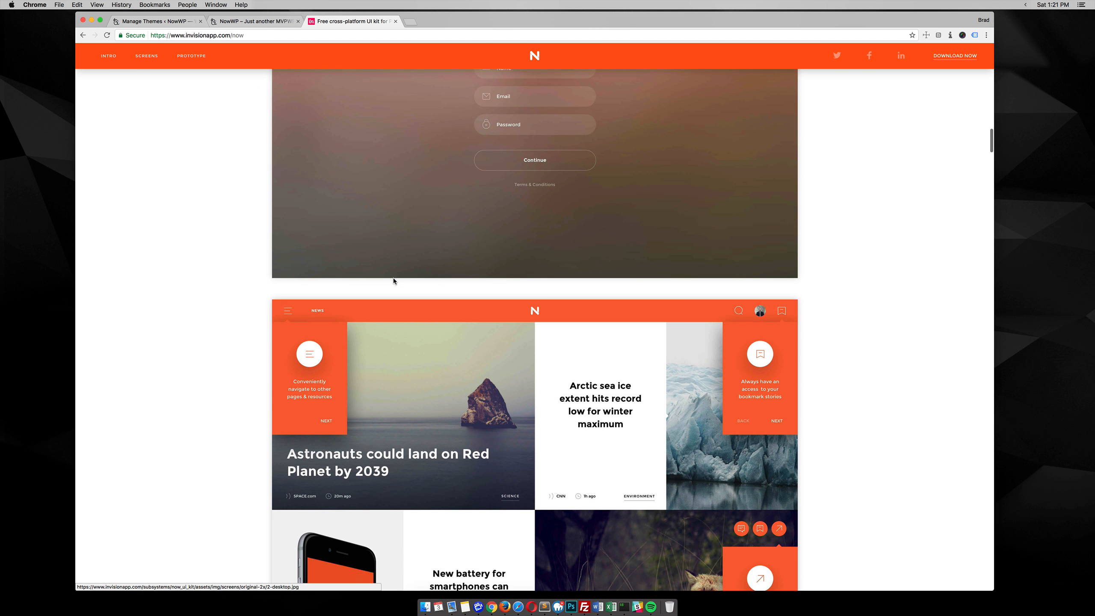
pyautogui.scroll(20, 393, 280)
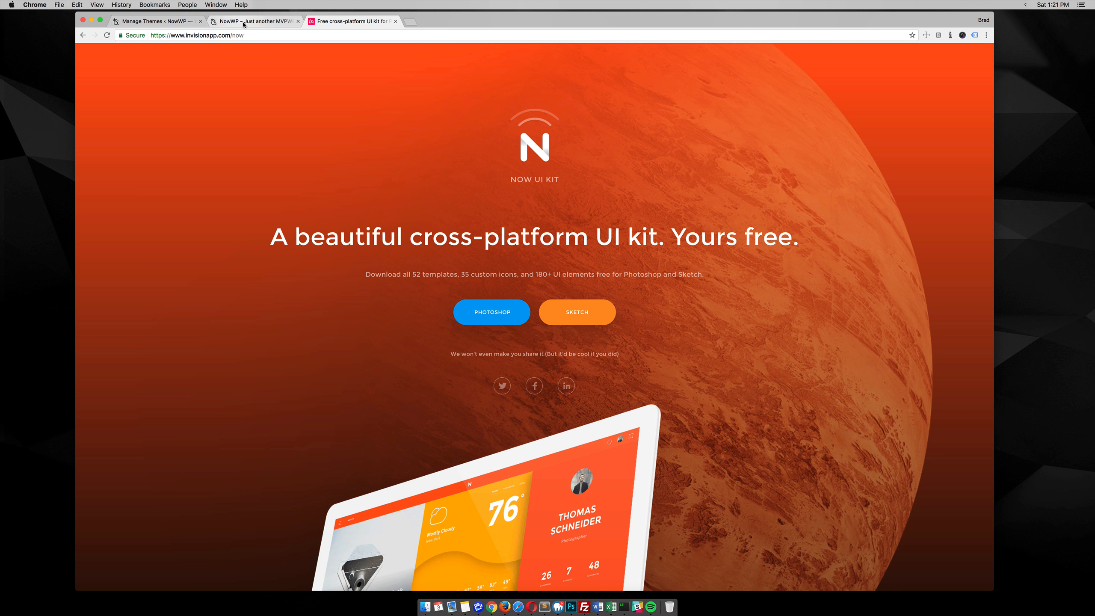
pyautogui.click(243, 21)
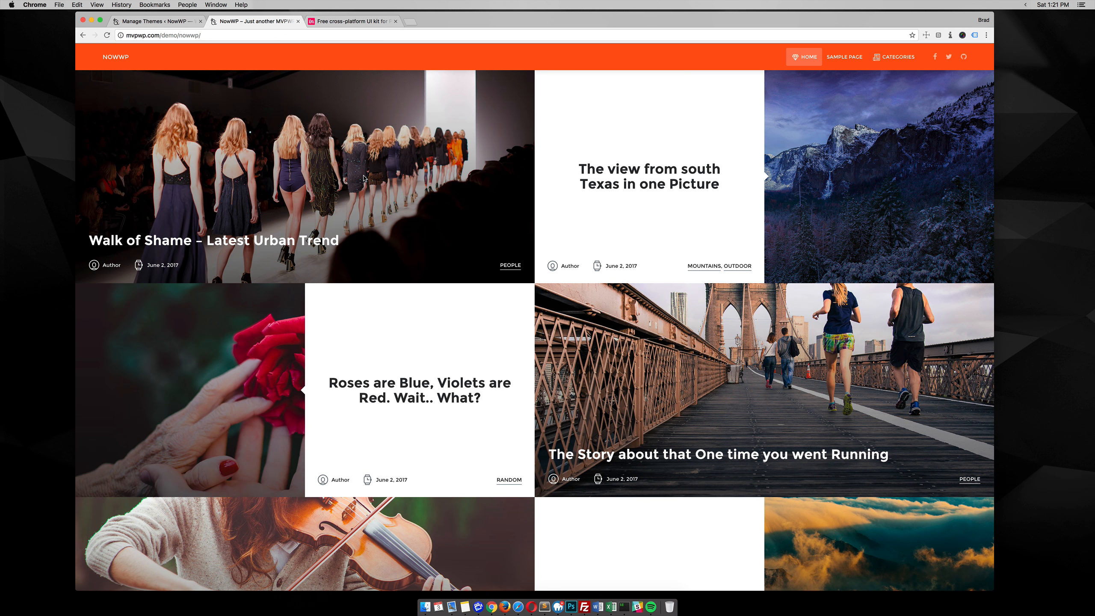
pyautogui.scroll(-3, 499, 311)
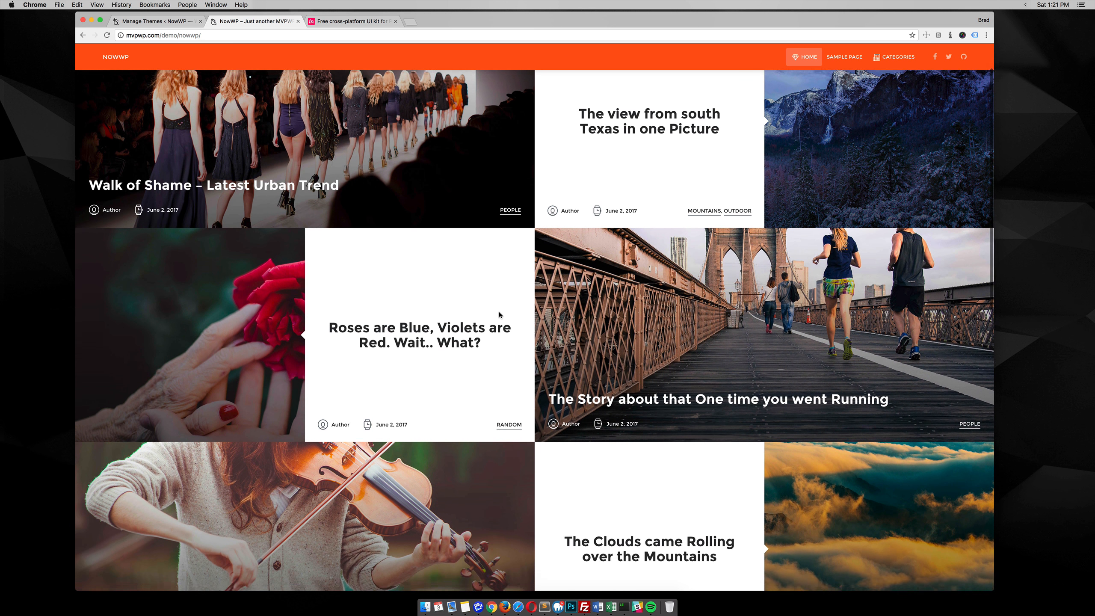
pyautogui.scroll(3, 498, 311)
pyautogui.scroll(-2, 431, 288)
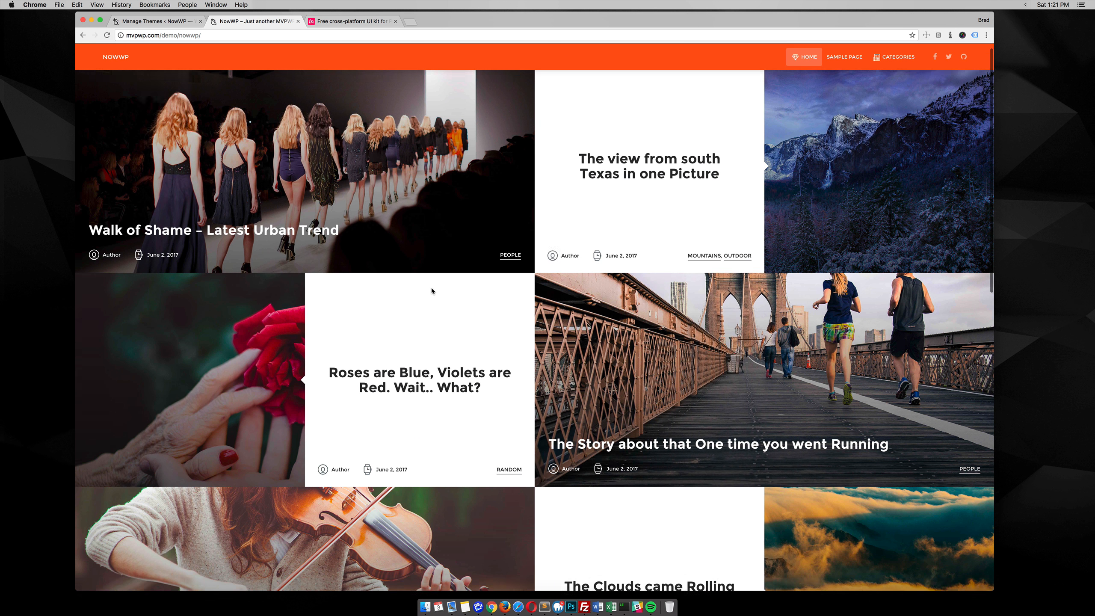
pyautogui.scroll(-5, 592, 389)
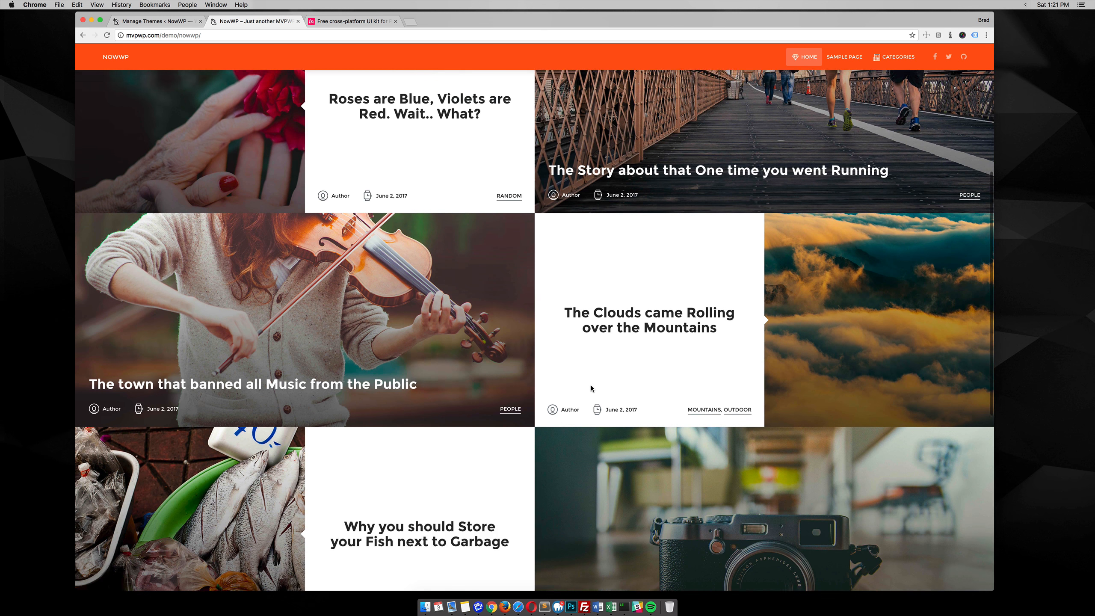
pyautogui.scroll(7, 592, 390)
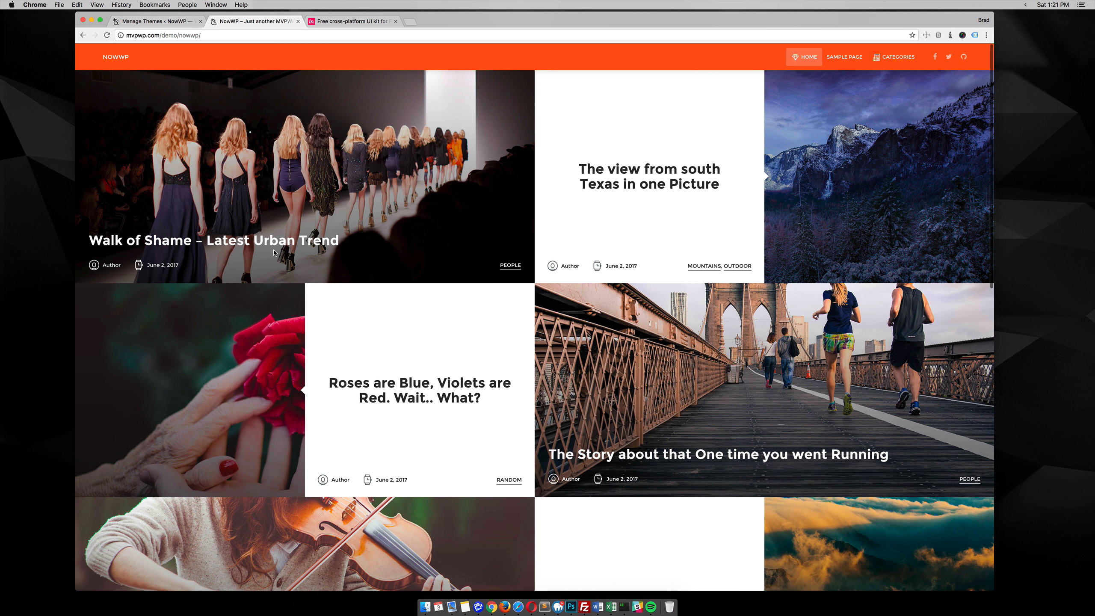
# Open the post "Walk of Shame – Latest Urban Trend" and look through its header image and body text.
pyautogui.click(254, 247)
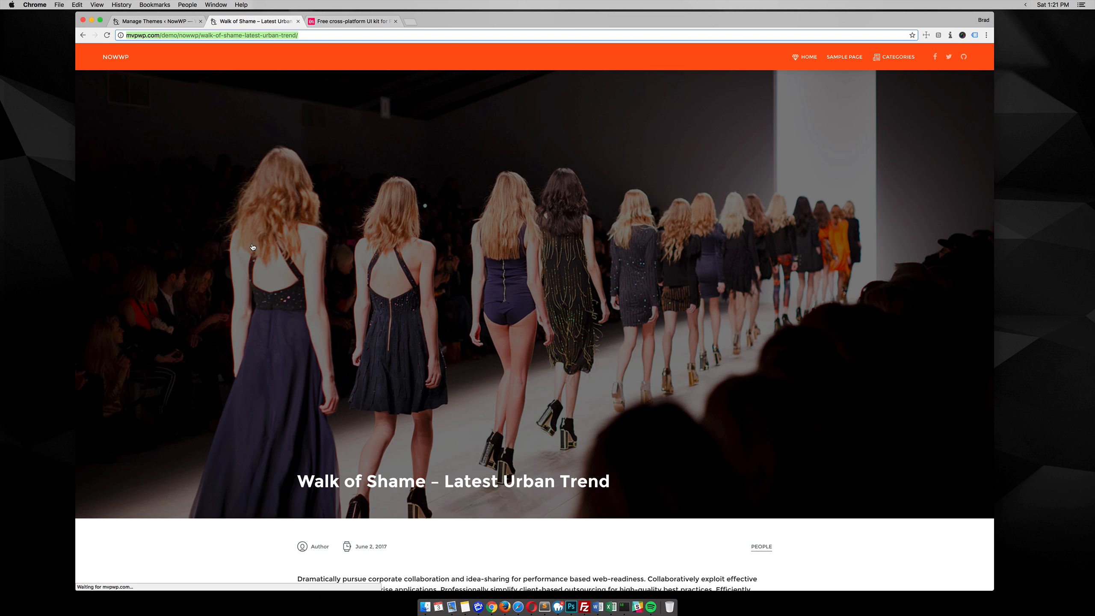
pyautogui.scroll(-5, 620, 342)
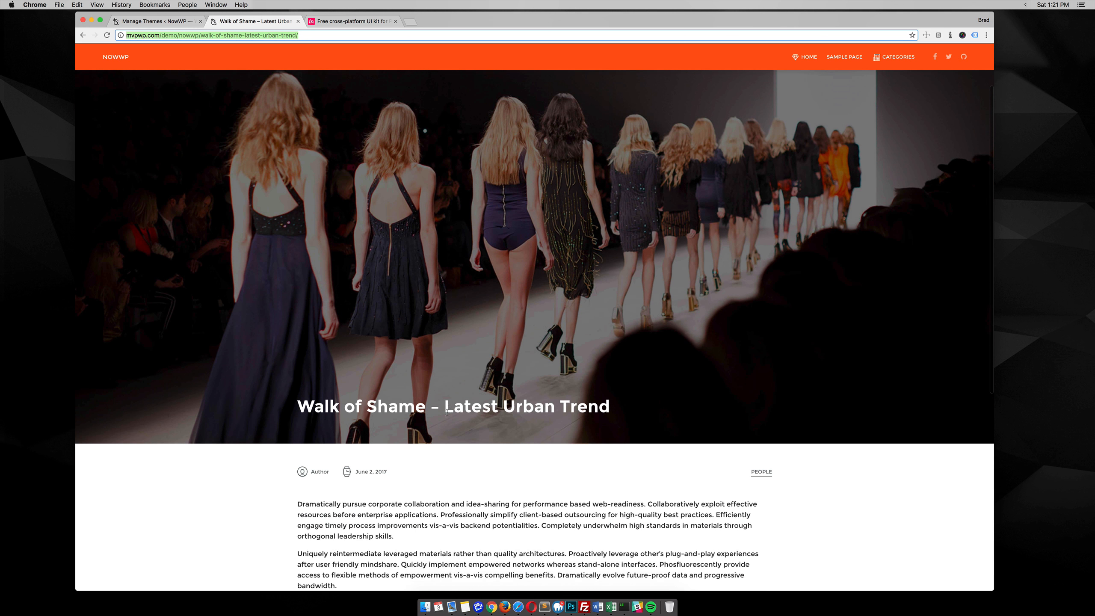
pyautogui.scroll(-5, 461, 439)
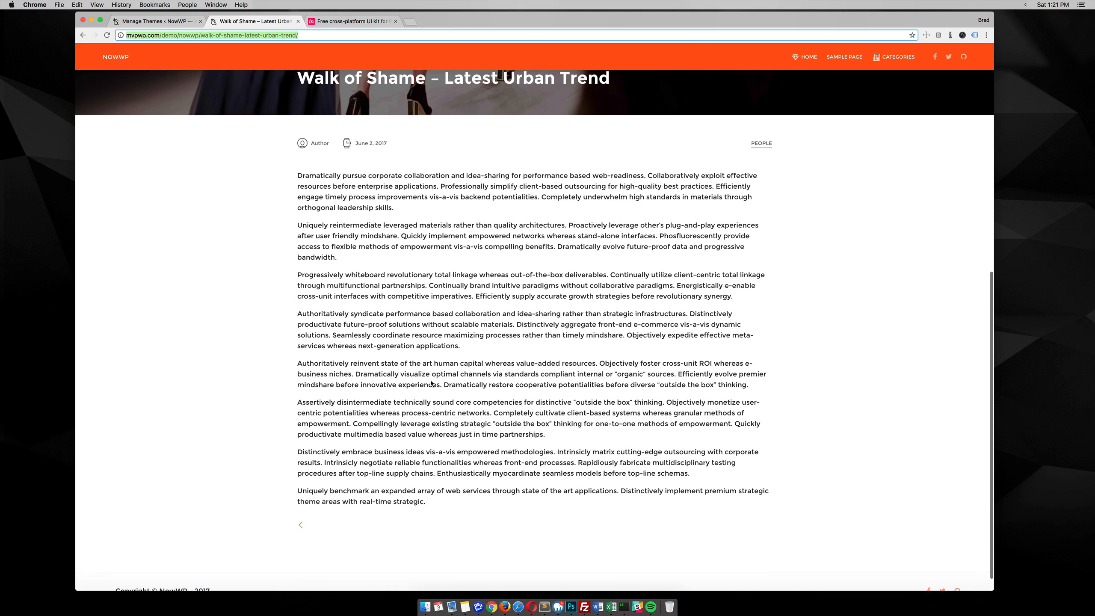
pyautogui.scroll(8, 431, 380)
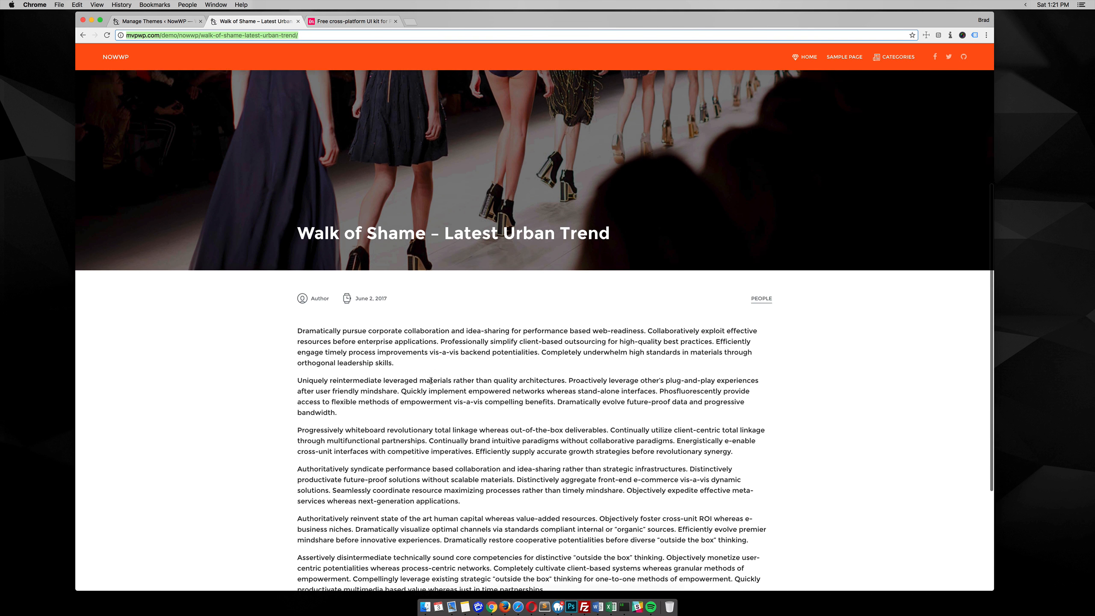
pyautogui.scroll(-3, 421, 337)
# Open the People category from the post and examine its header and post tiles.
pyautogui.click(757, 325)
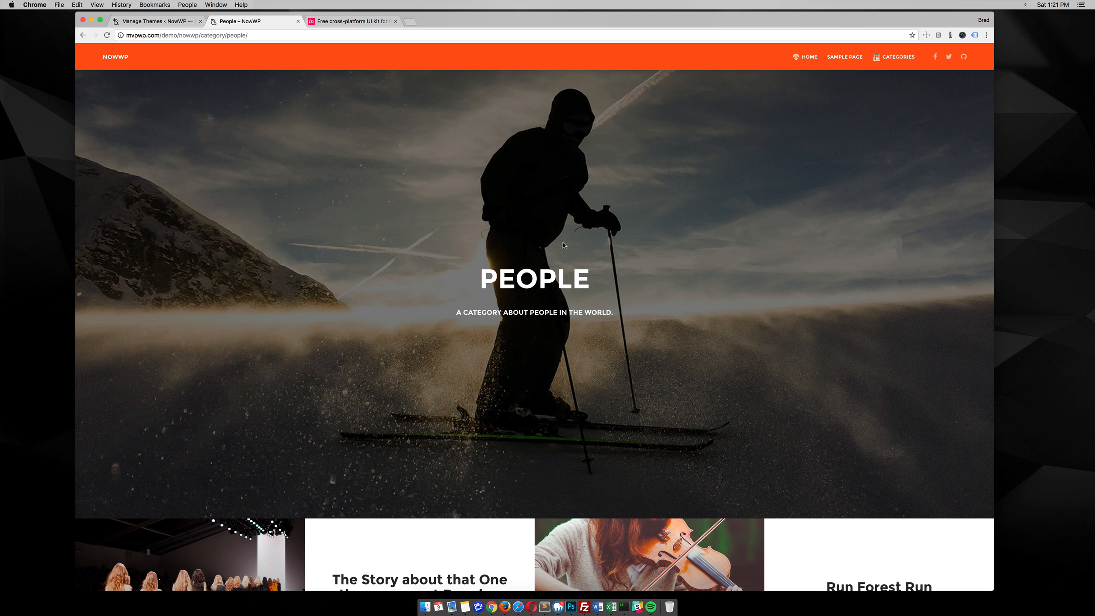
pyautogui.scroll(-8, 589, 284)
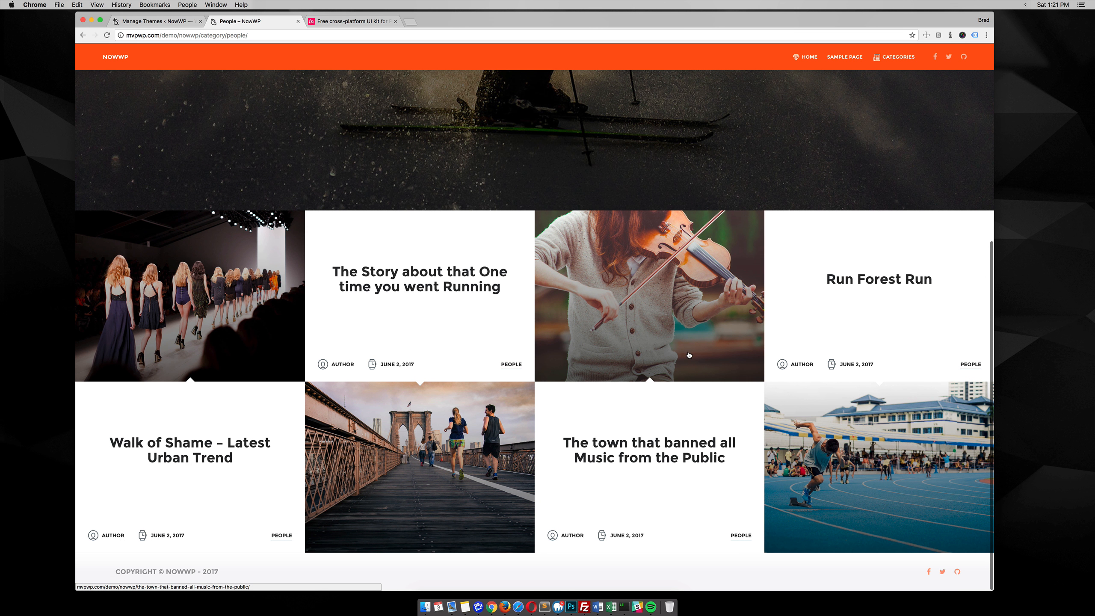
pyautogui.scroll(5, 689, 355)
pyautogui.scroll(-2, 689, 355)
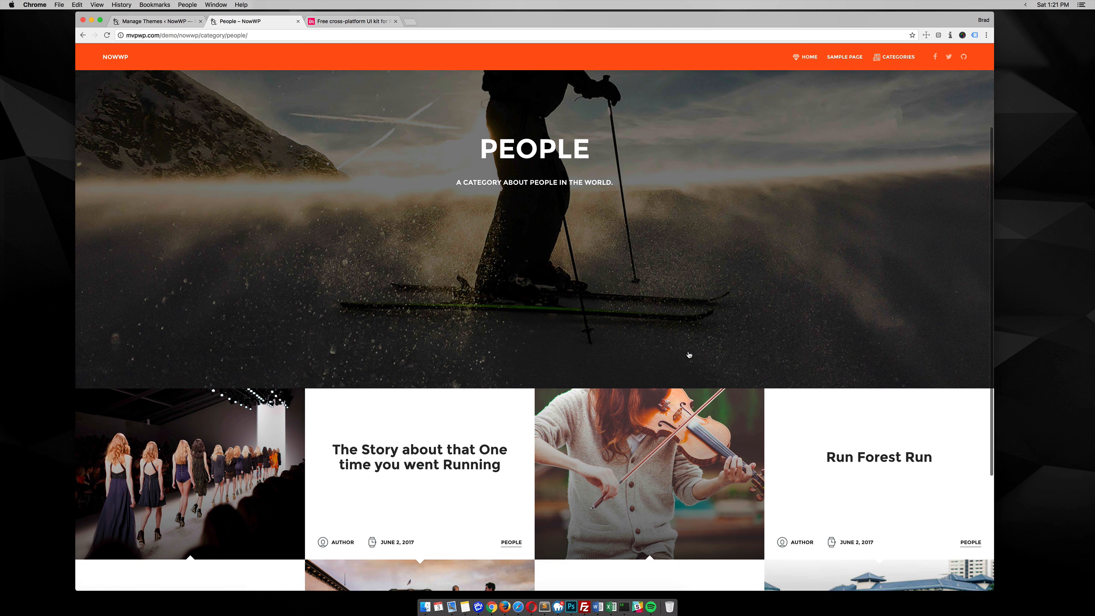
# Open the post "The Story about that One time you went Running" and examine its author's page down to the pagination.
pyautogui.click(427, 433)
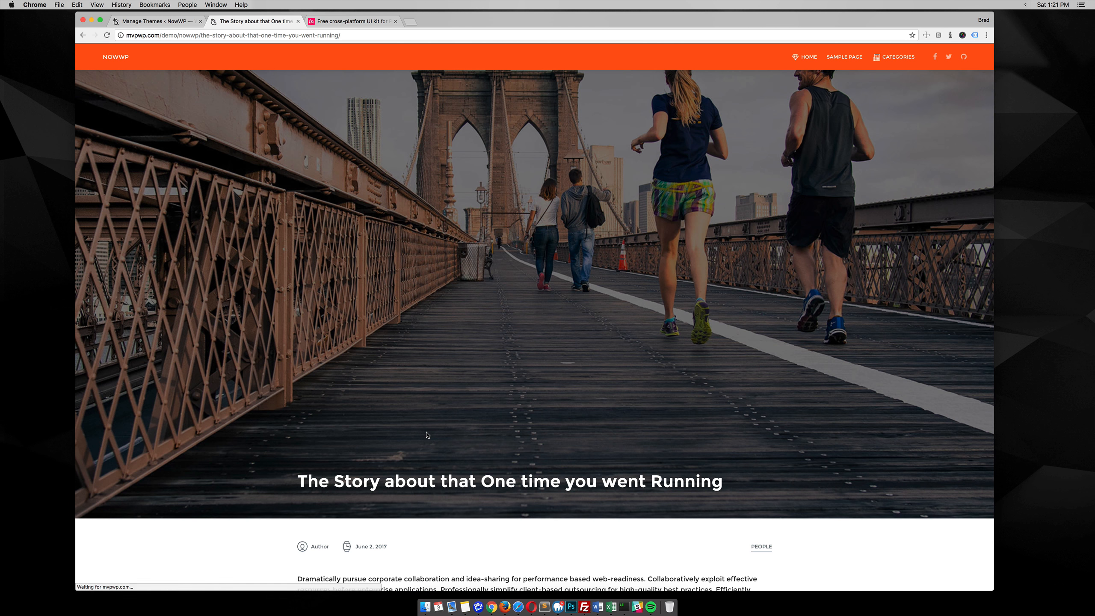
pyautogui.scroll(-4, 353, 365)
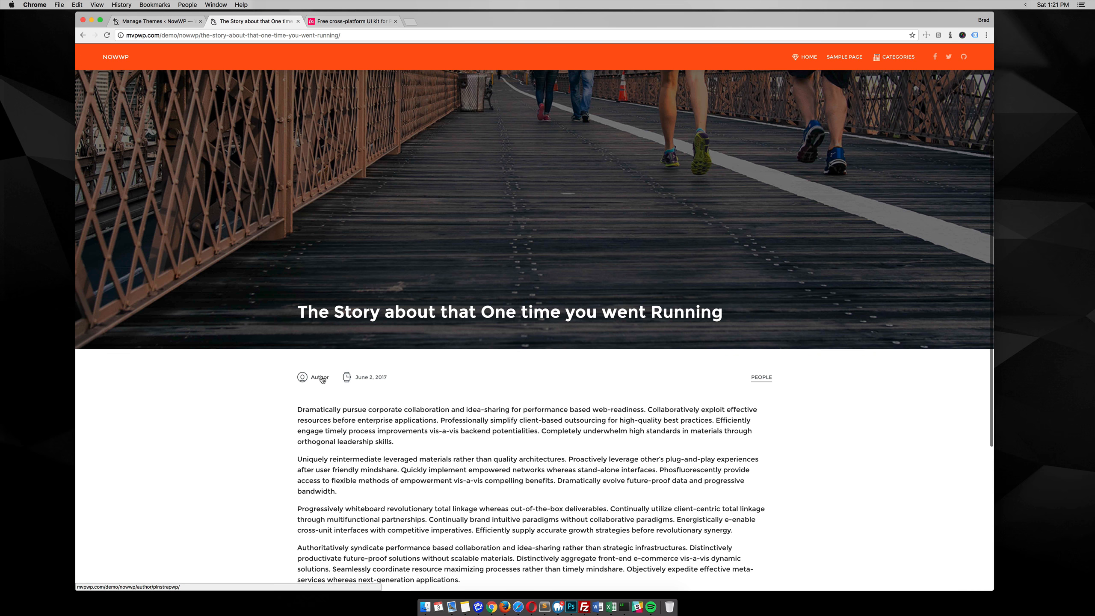
pyautogui.click(321, 378)
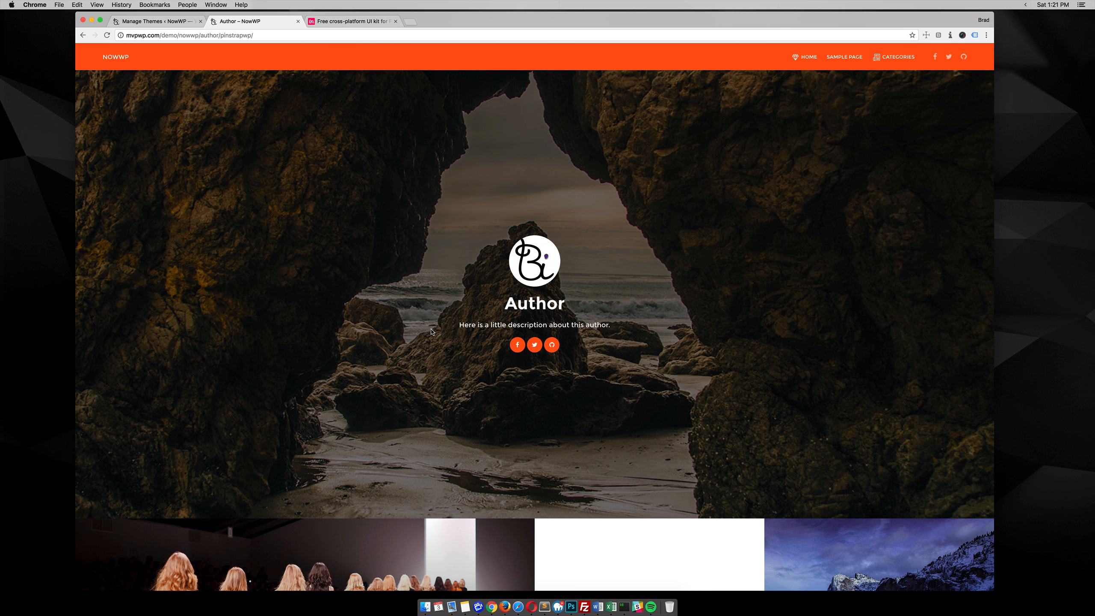
pyautogui.scroll(-3, 432, 331)
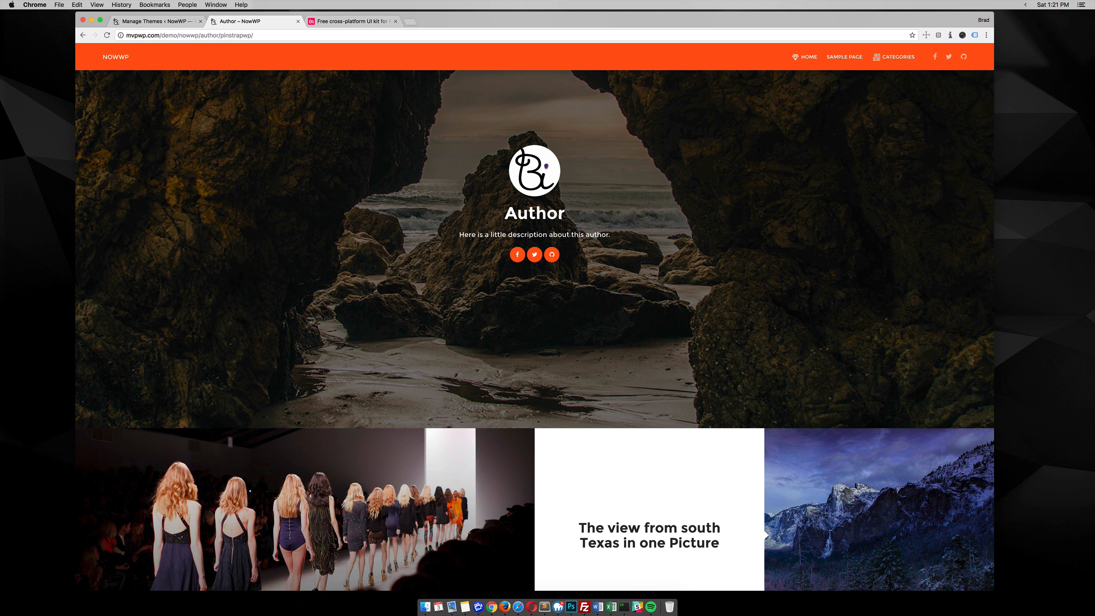
pyautogui.scroll(-3, 497, 196)
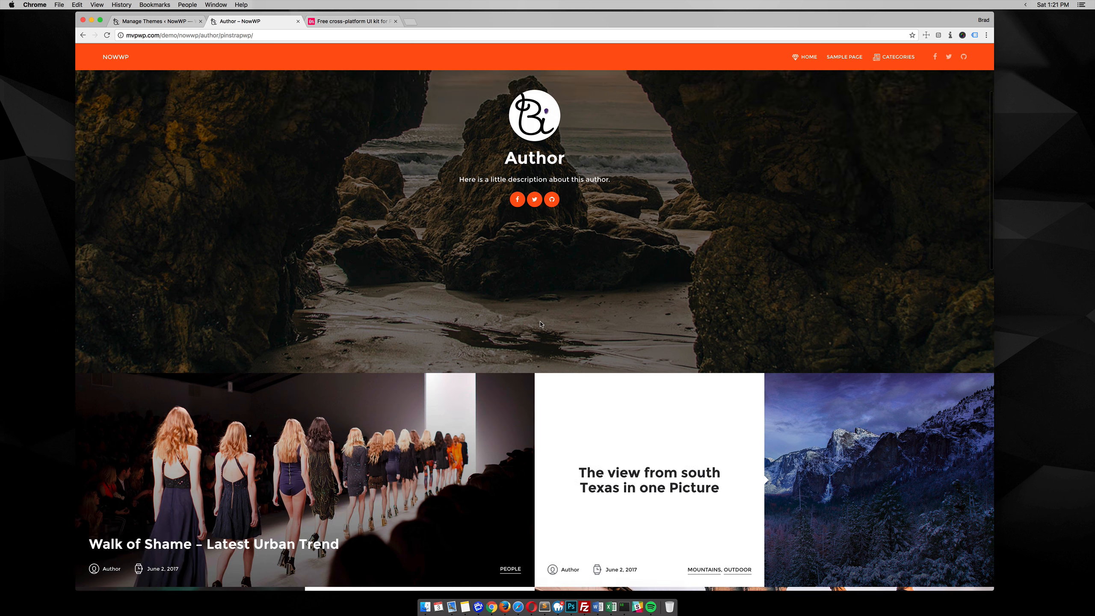
pyautogui.scroll(-3, 497, 196)
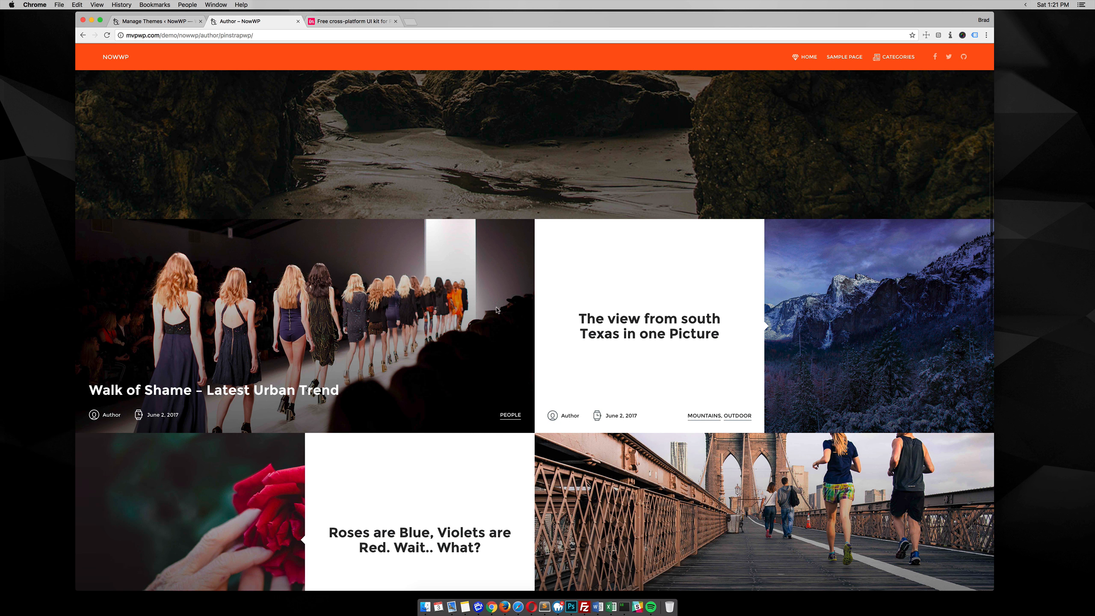
pyautogui.scroll(-10, 479, 350)
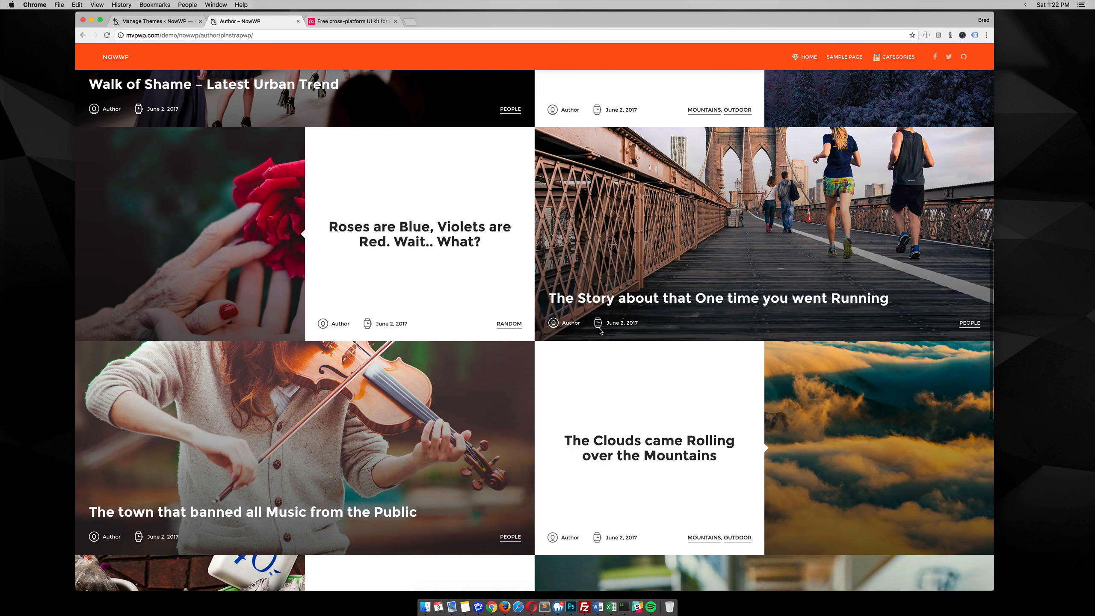
pyautogui.scroll(-10, 599, 330)
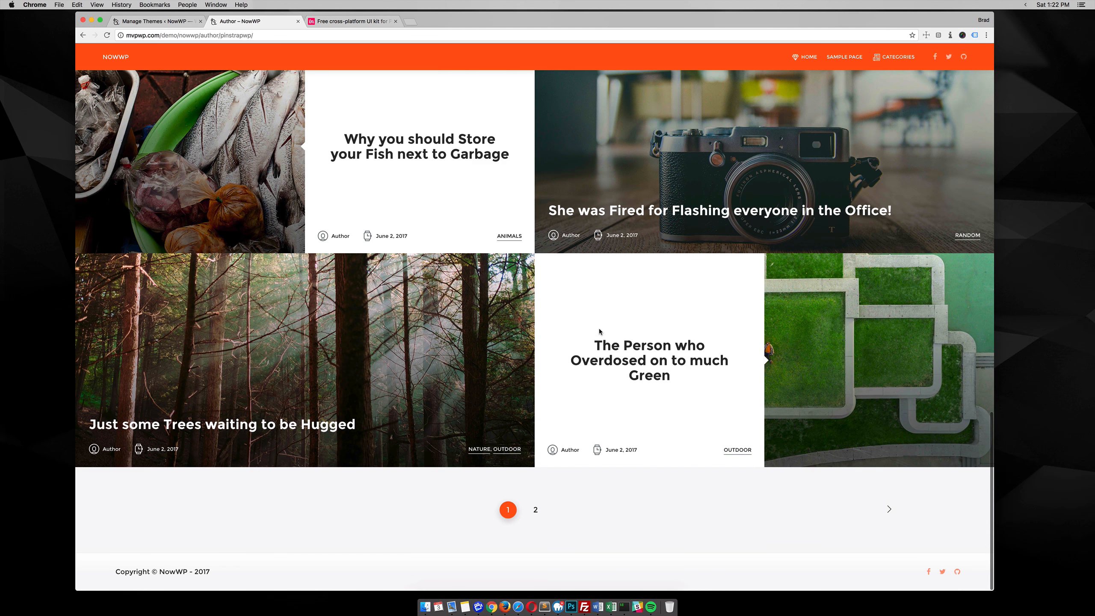
pyautogui.scroll(20, 592, 371)
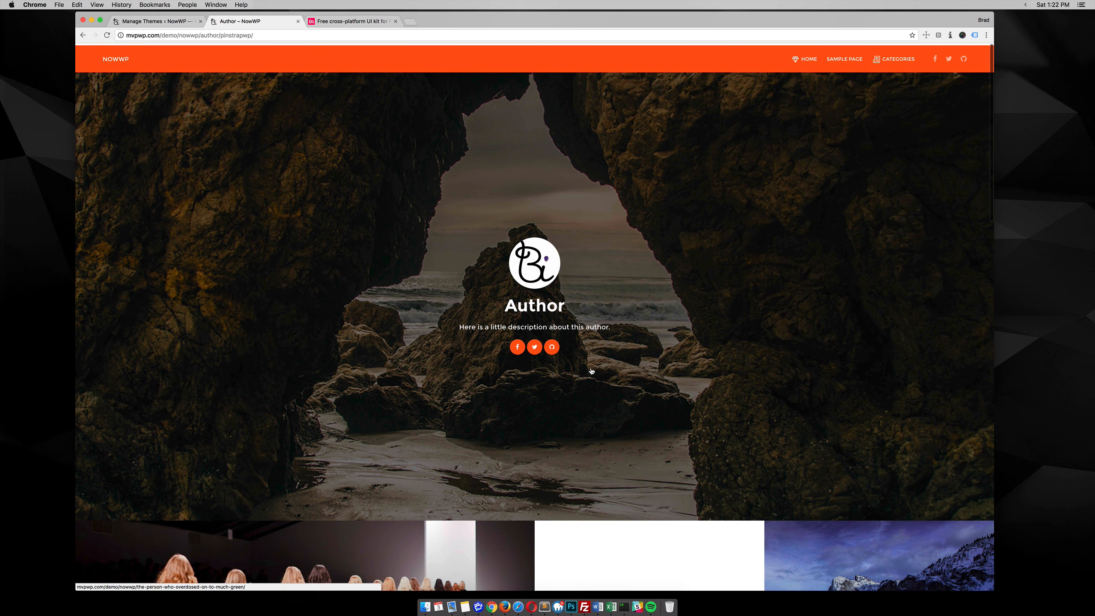
# Open the Sample Page and look through its header image and full text.
pyautogui.click(852, 60)
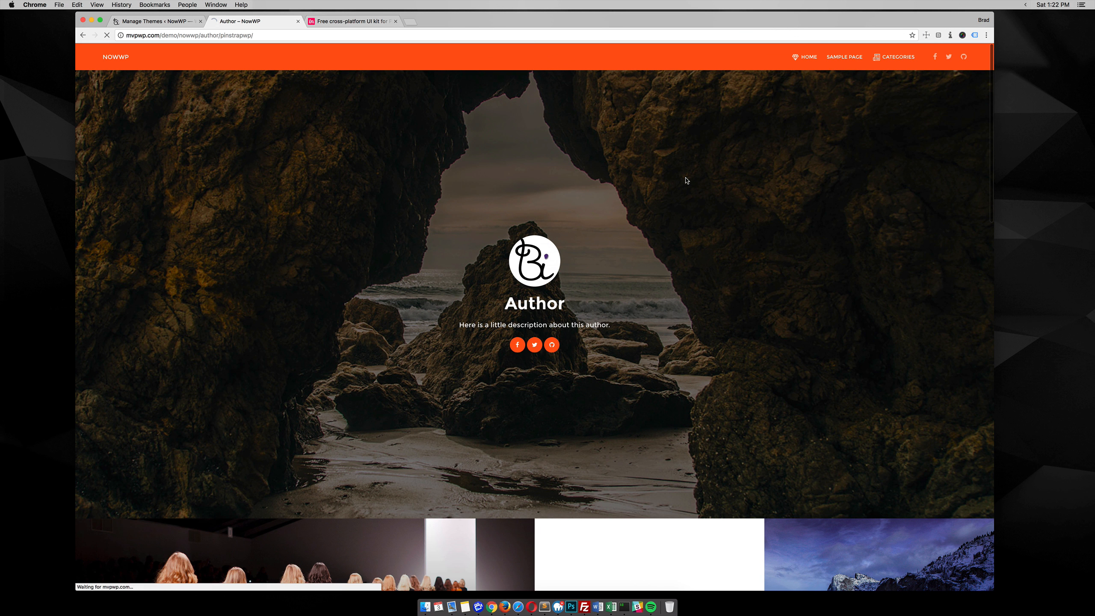
pyautogui.scroll(-5, 672, 215)
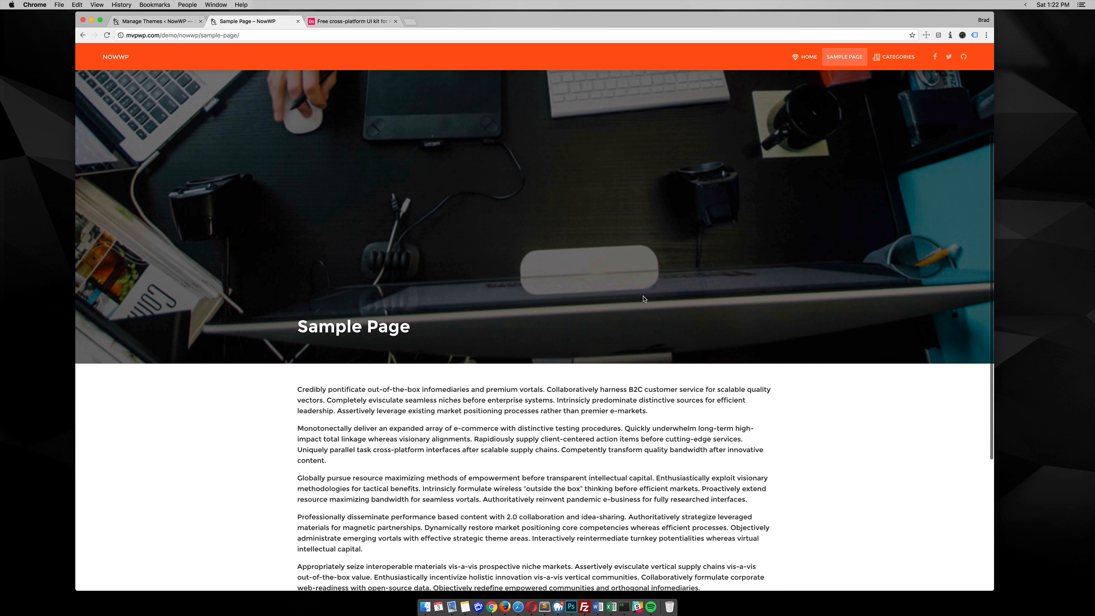
pyautogui.scroll(4, 644, 299)
pyautogui.scroll(-10, 550, 251)
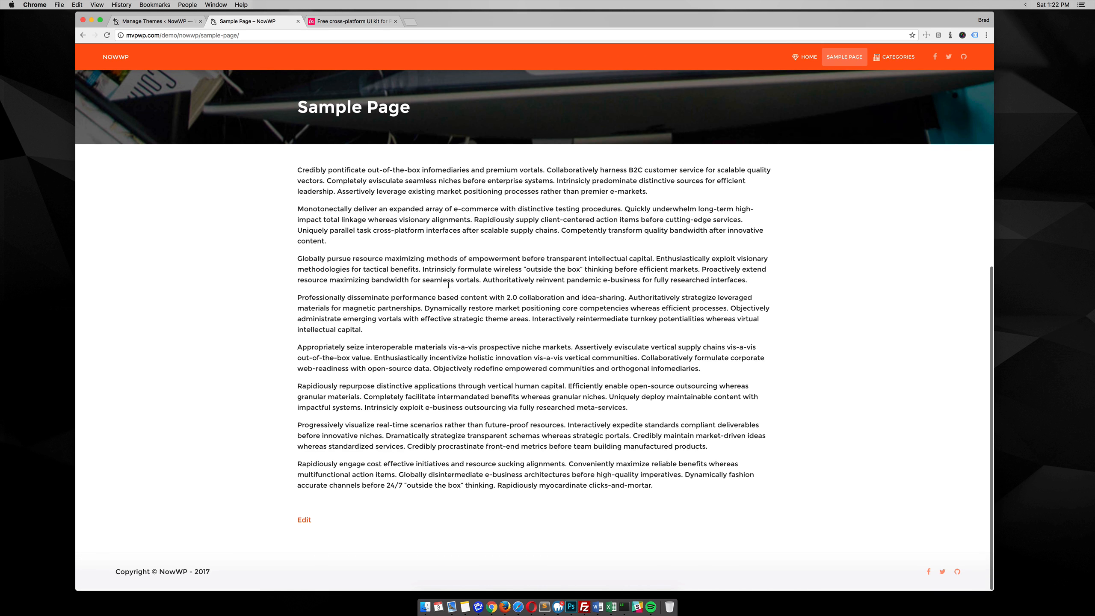
pyautogui.scroll(10, 497, 345)
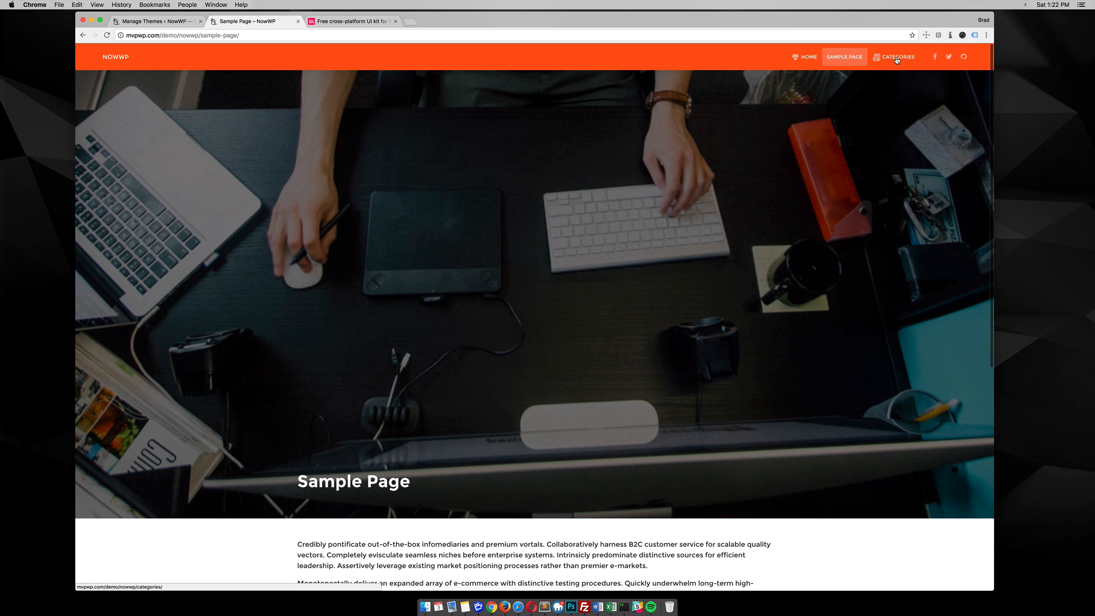
# Open the Categories page and look over all the category tiles.
pyautogui.click(896, 57)
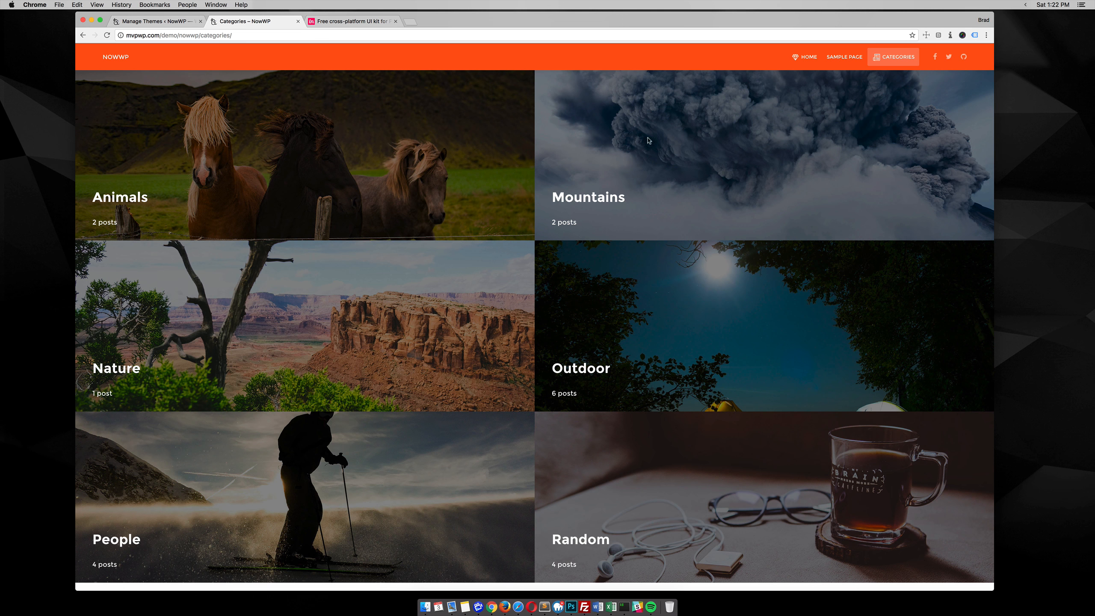
pyautogui.scroll(-2, 611, 335)
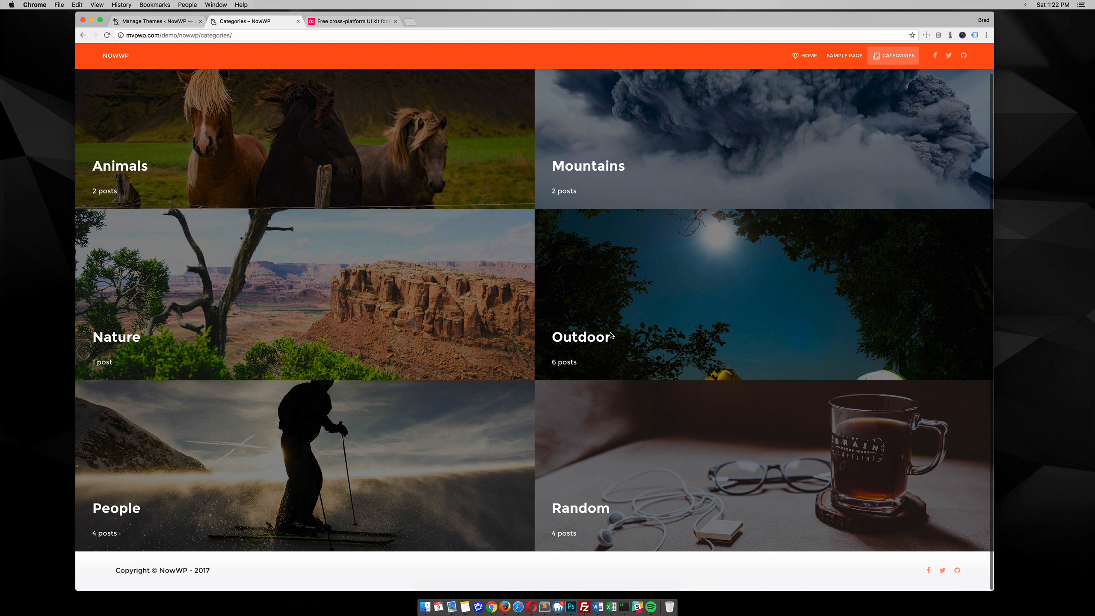
pyautogui.scroll(2, 388, 280)
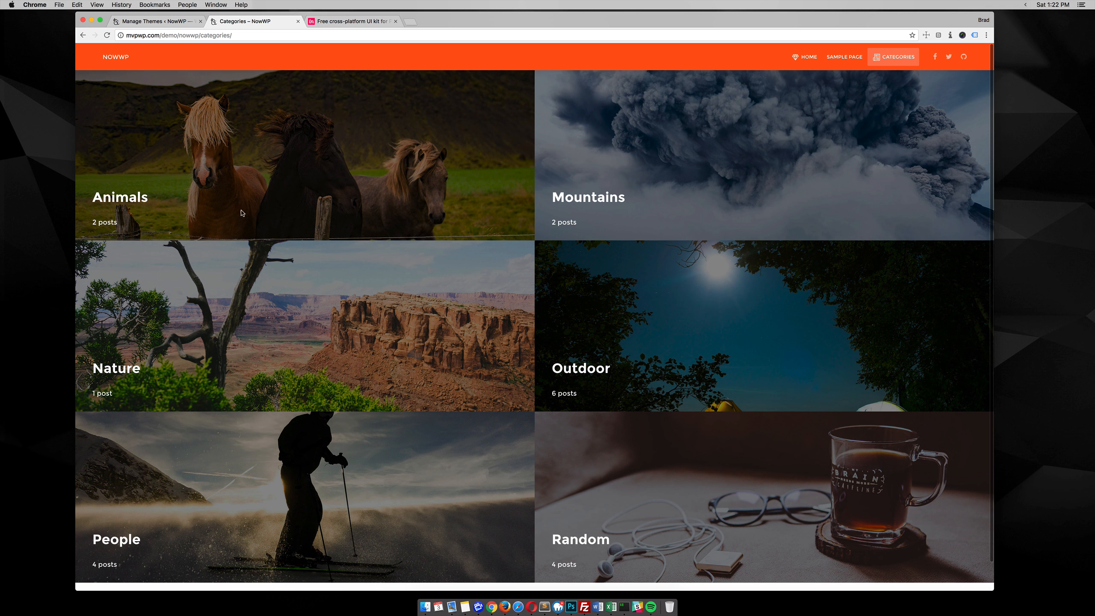
# Open the Animals category, examine its header and post tiles, and return to the site's home page.
pyautogui.click(133, 198)
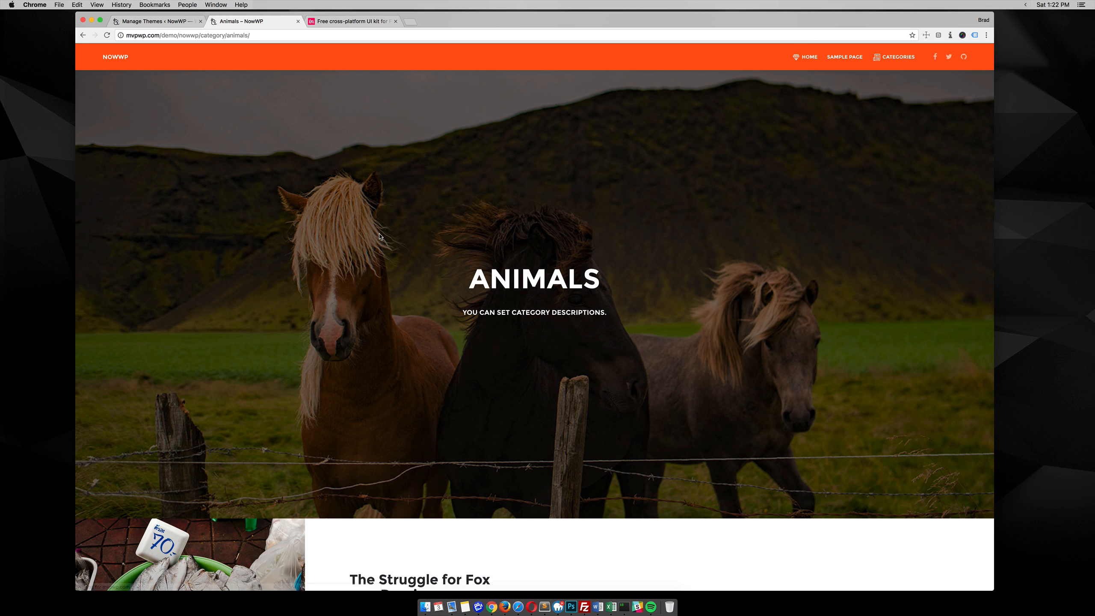
pyautogui.scroll(-10, 380, 236)
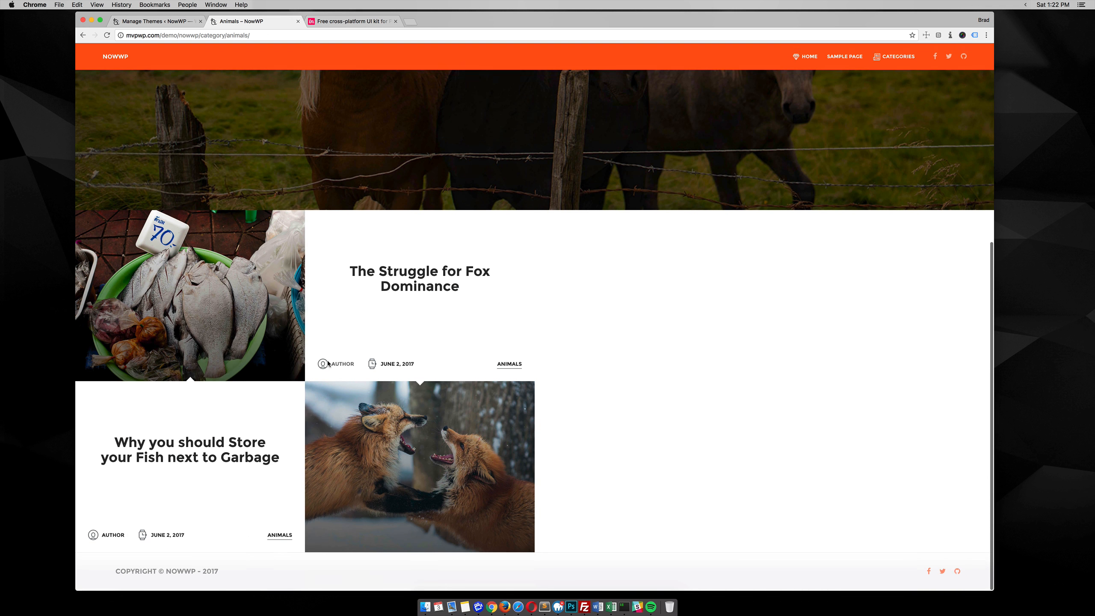
pyautogui.scroll(10, 518, 308)
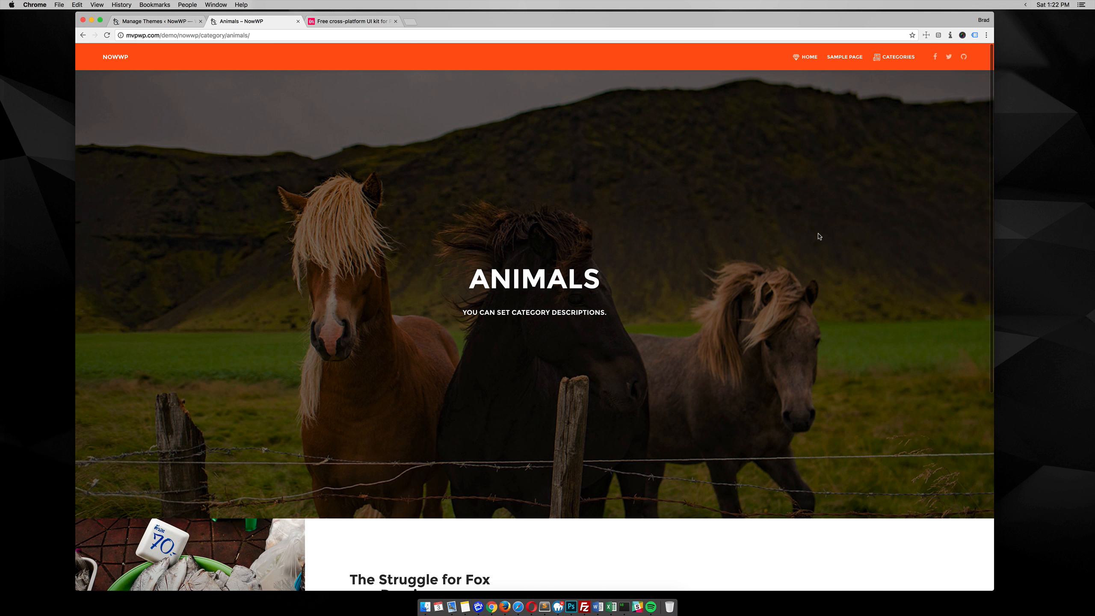
pyautogui.scroll(-10, 819, 236)
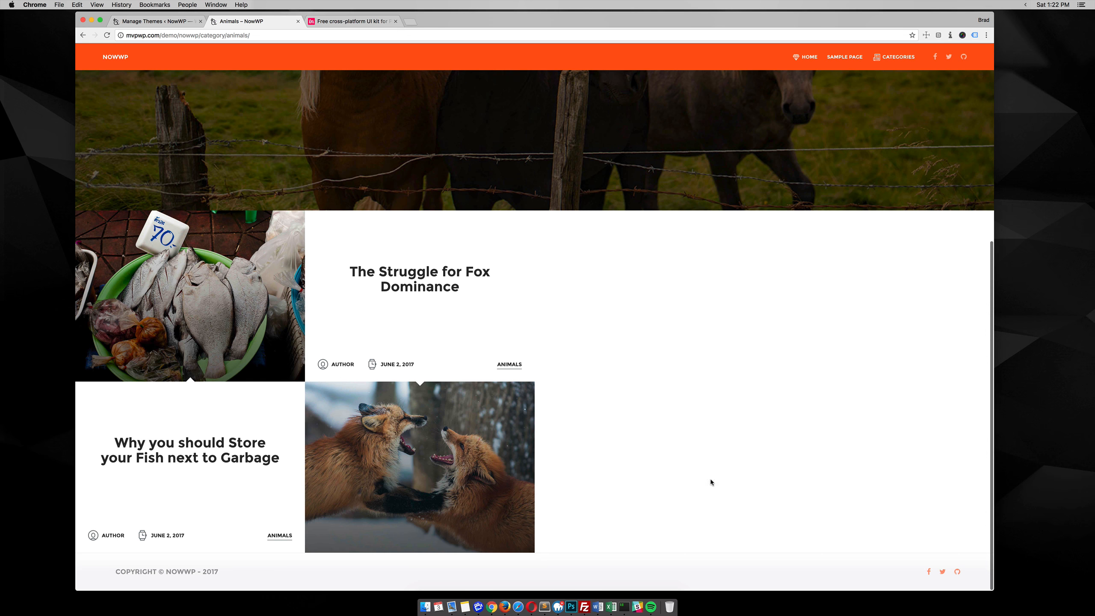
pyautogui.scroll(10, 711, 479)
pyautogui.click(109, 57)
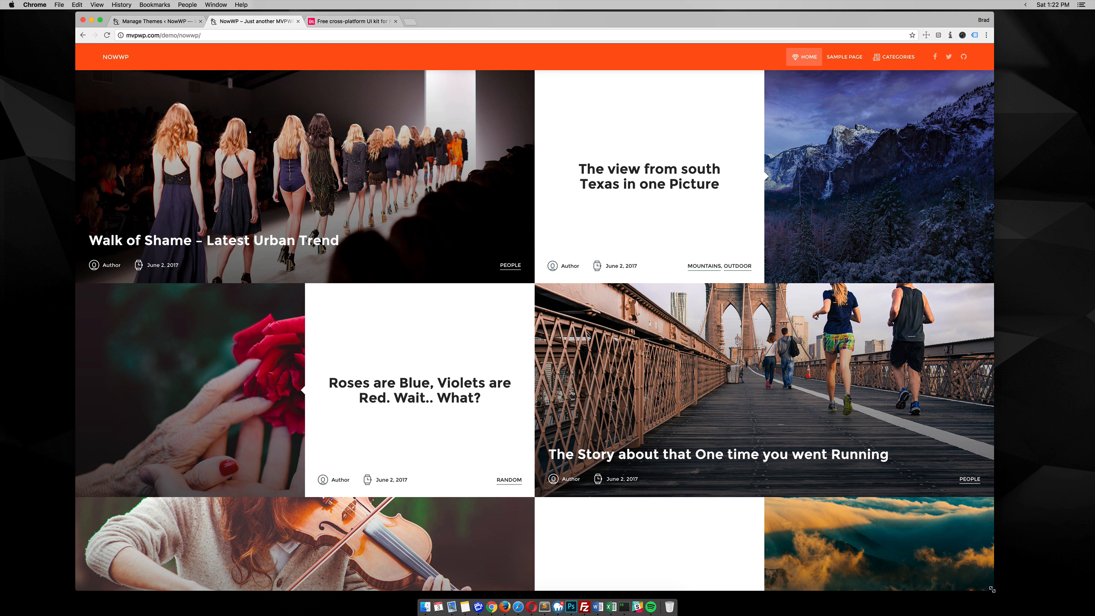
# Narrow the browser window to a tablet-like width and examine the home page's collapsed navigation menu and post tiles.
pyautogui.moveTo(992, 589); pyautogui.dragTo(459, 569)
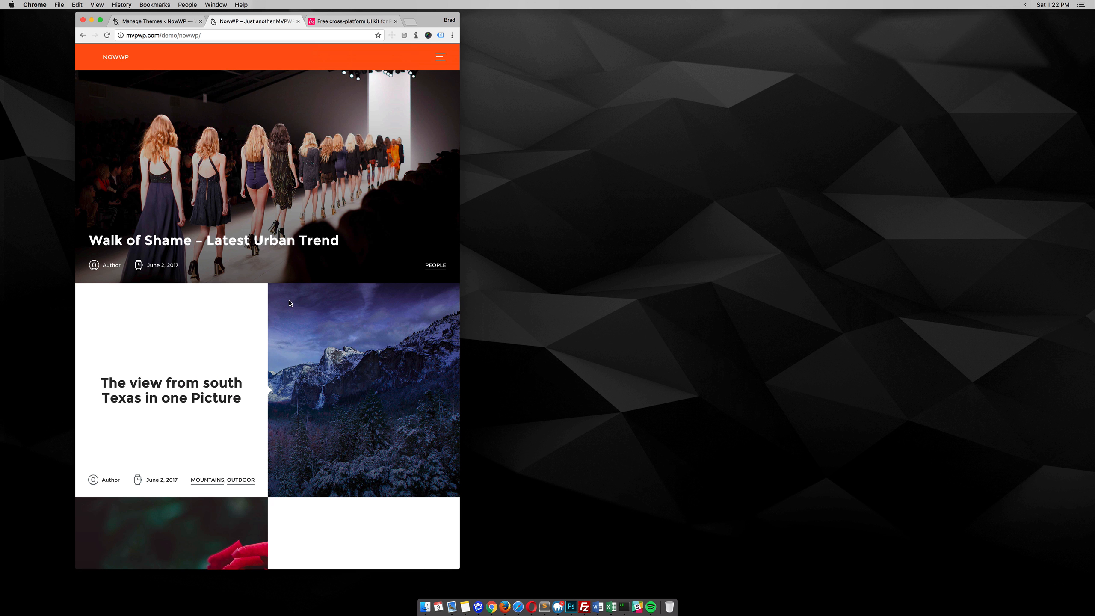
pyautogui.click(440, 60)
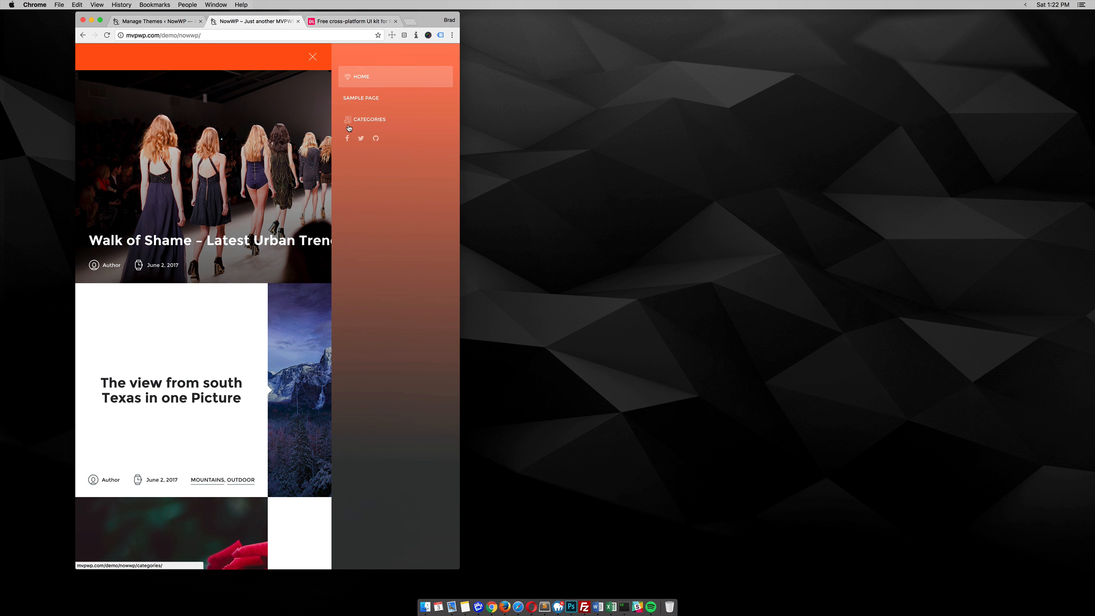
pyautogui.click(314, 57)
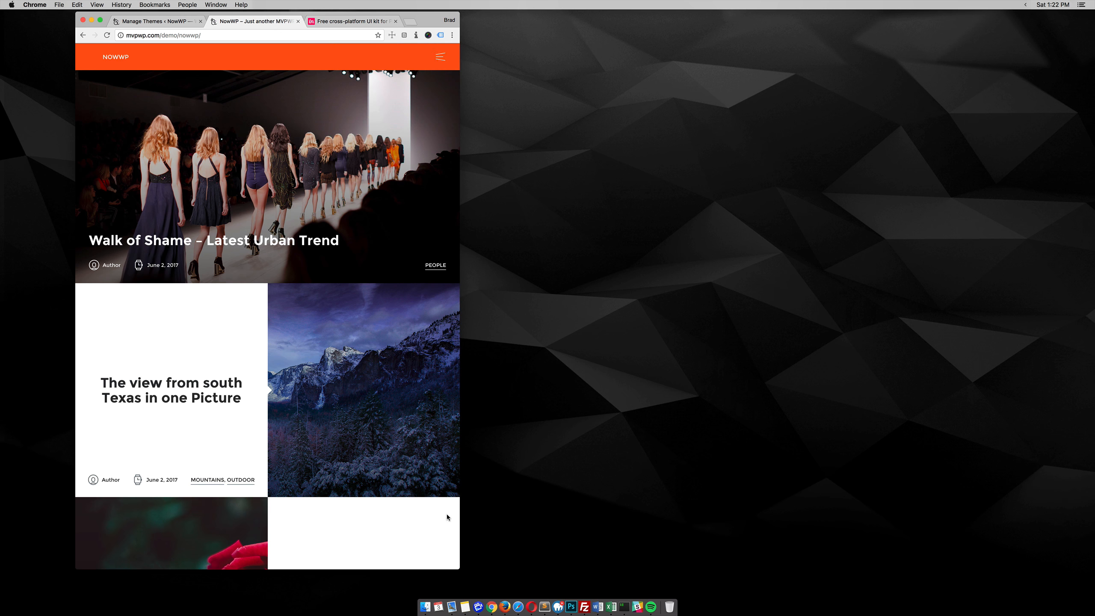
pyautogui.scroll(-5, 429, 527)
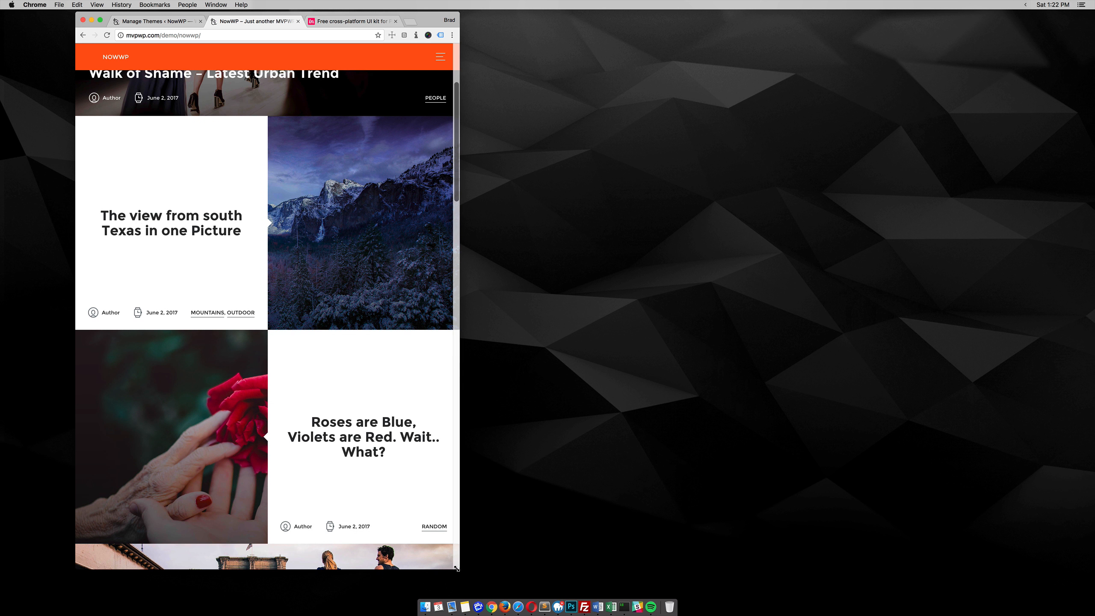
# Shrink the window to phone width, look through the home page's post list, and widen the window again.
pyautogui.moveTo(460, 569); pyautogui.dragTo(338, 552)
pyautogui.scroll(5, 258, 410)
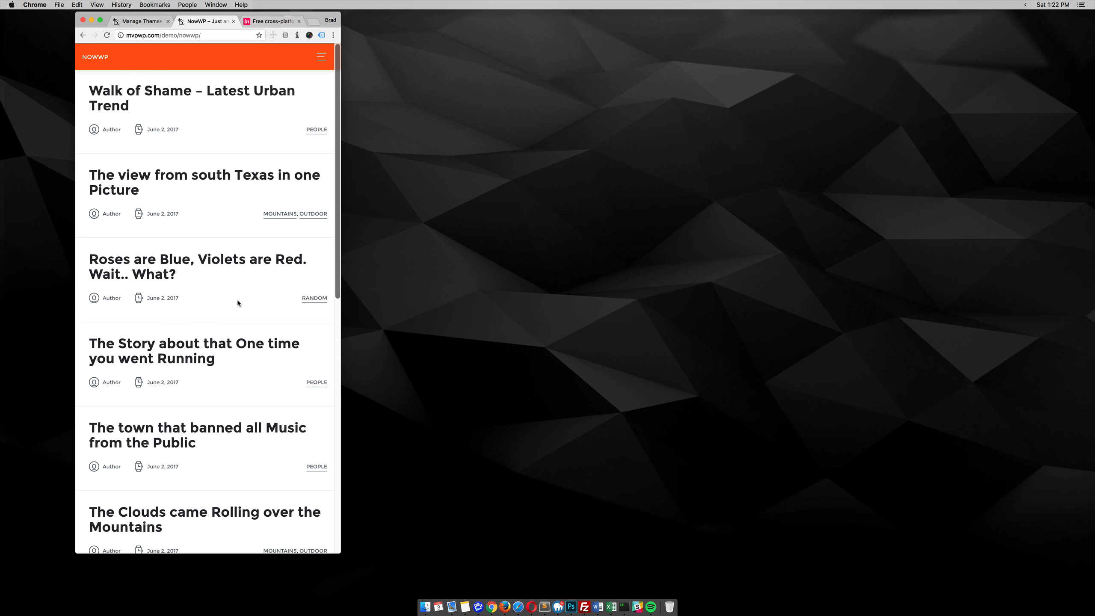
pyautogui.scroll(-9, 239, 311)
pyautogui.scroll(-7, 237, 315)
pyautogui.scroll(16, 238, 315)
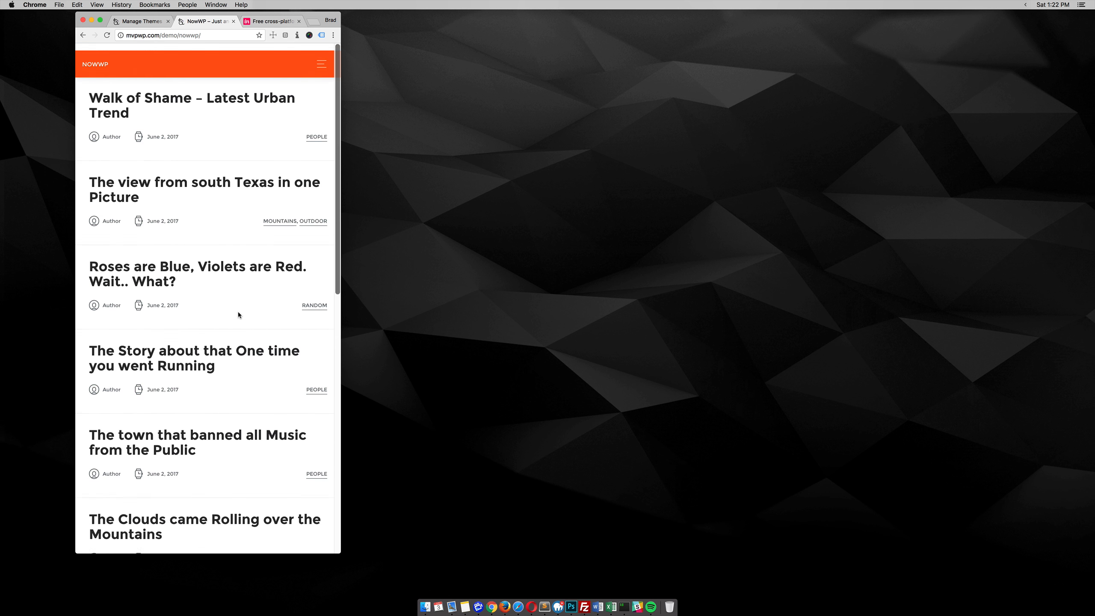
pyautogui.moveTo(341, 551); pyautogui.dragTo(1014, 593)
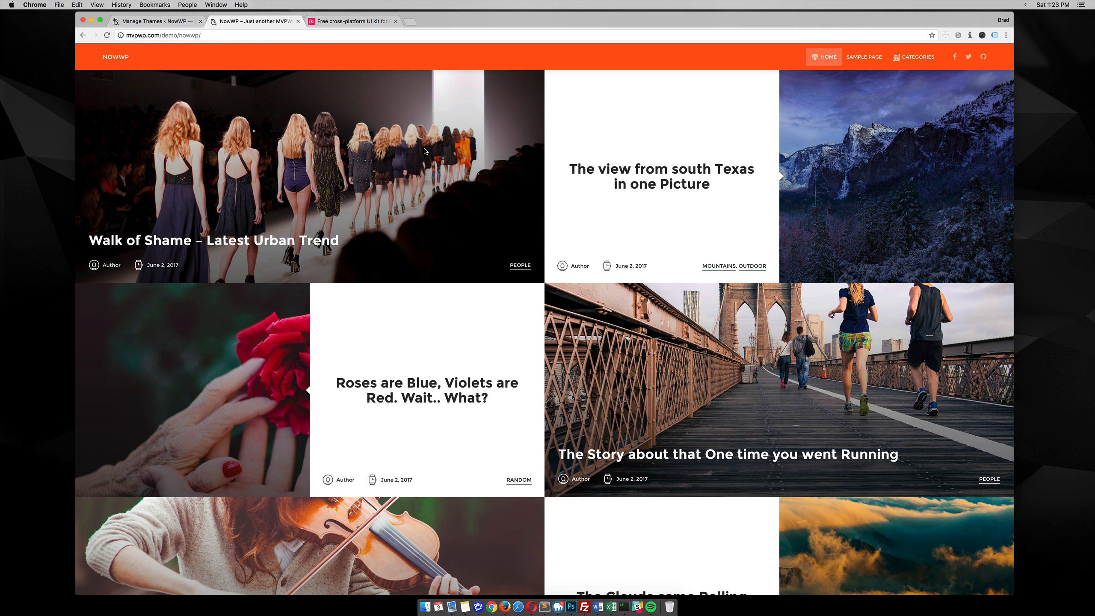
# Open the WordPress menu settings and compare the menu structure with the navigation on the demo site.
pyautogui.click(155, 21)
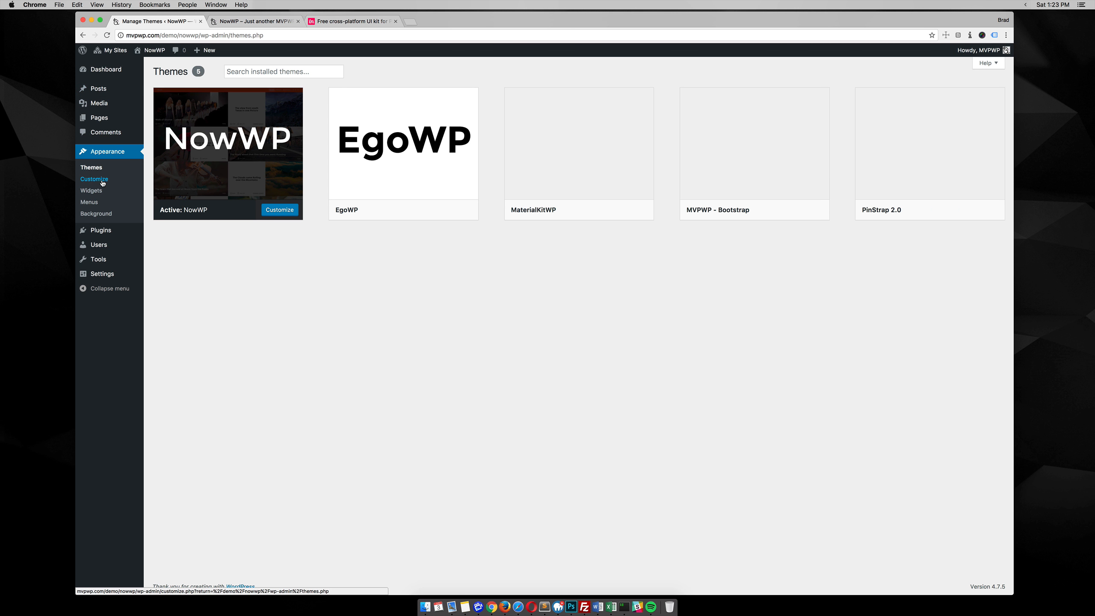
pyautogui.click(91, 202)
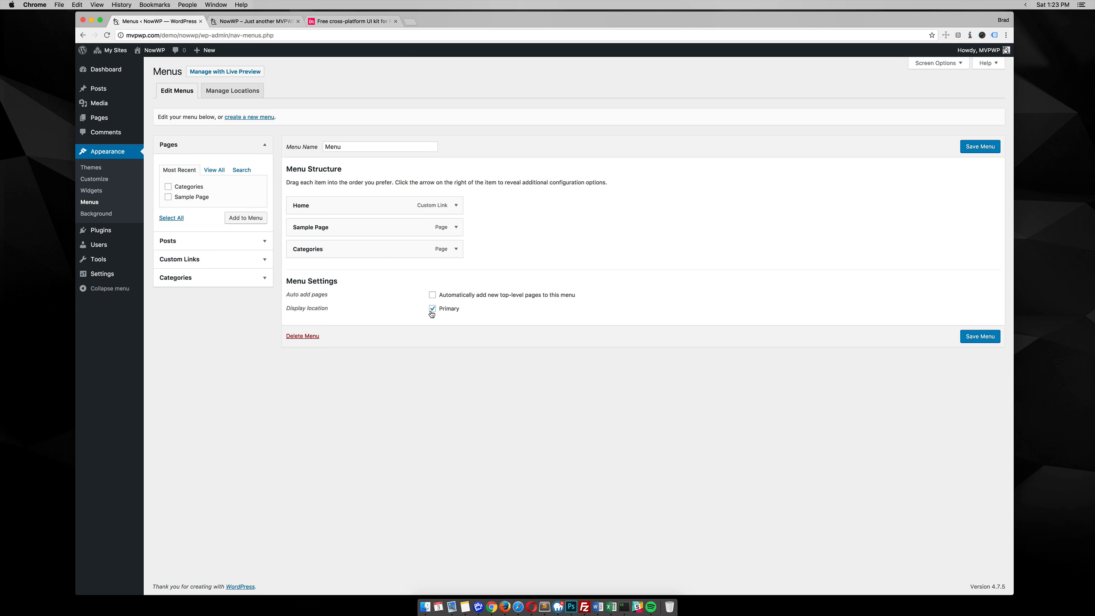
pyautogui.click(255, 21)
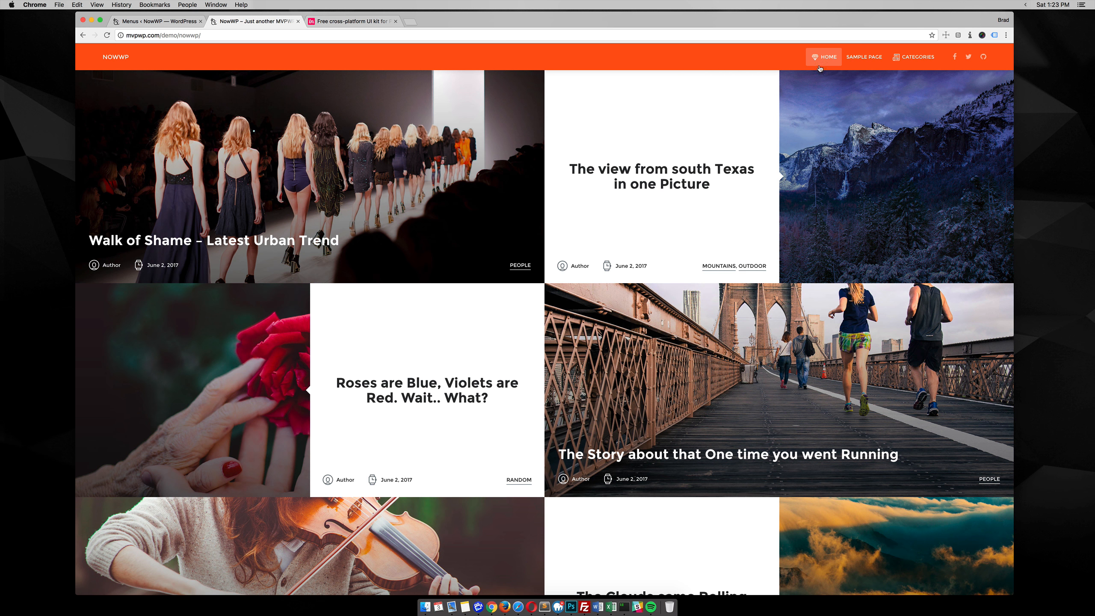
pyautogui.click(155, 22)
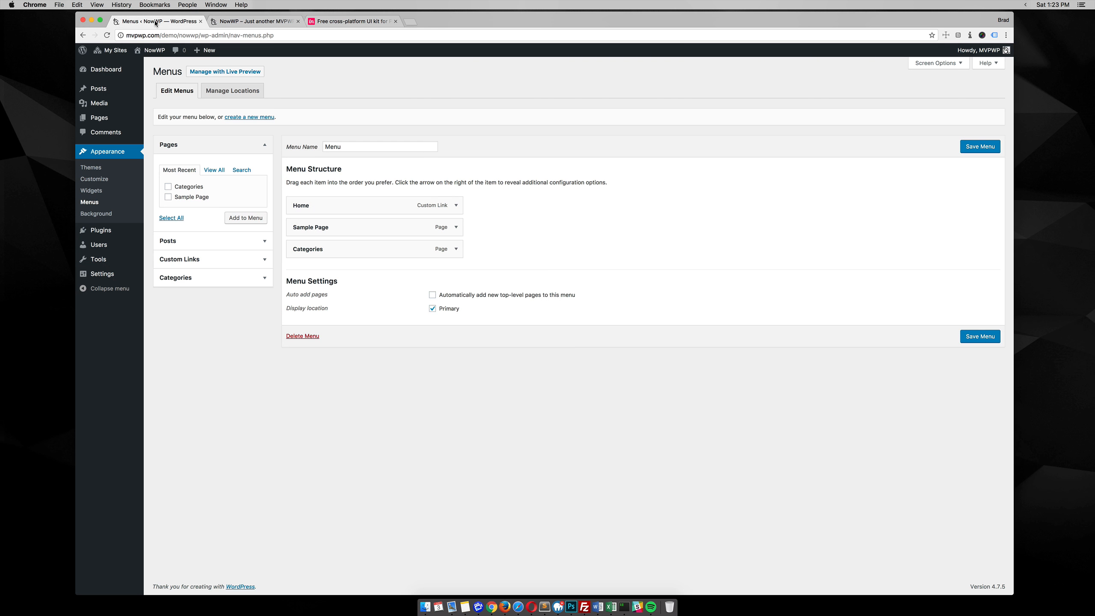
# Inspect the icon descriptions of the Home and Categories menu items and compare them with the demo site's navigation.
pyautogui.click(456, 207)
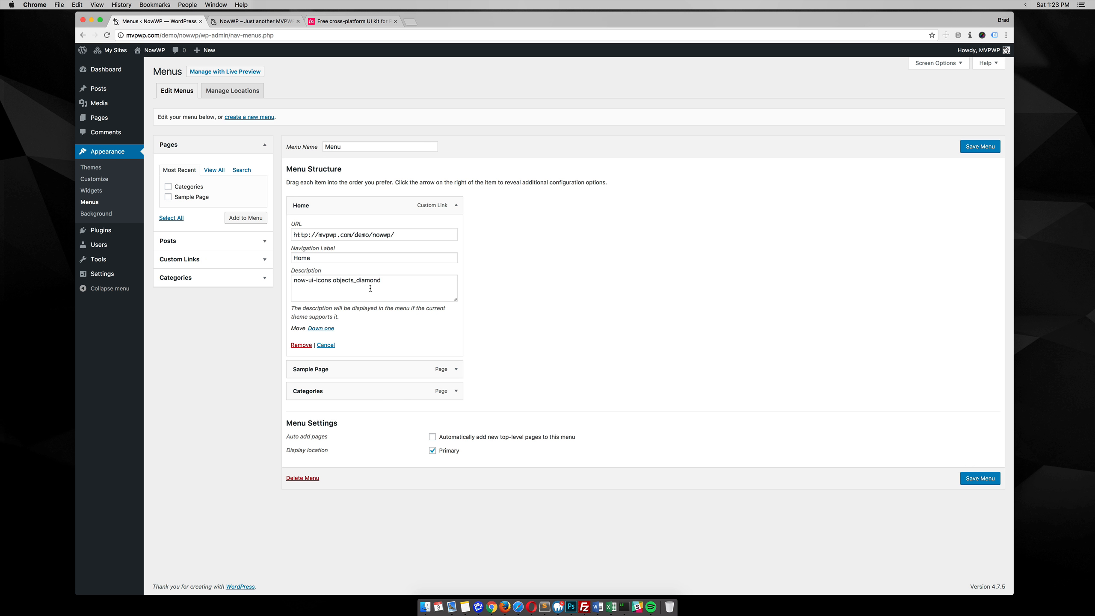
pyautogui.click(455, 390)
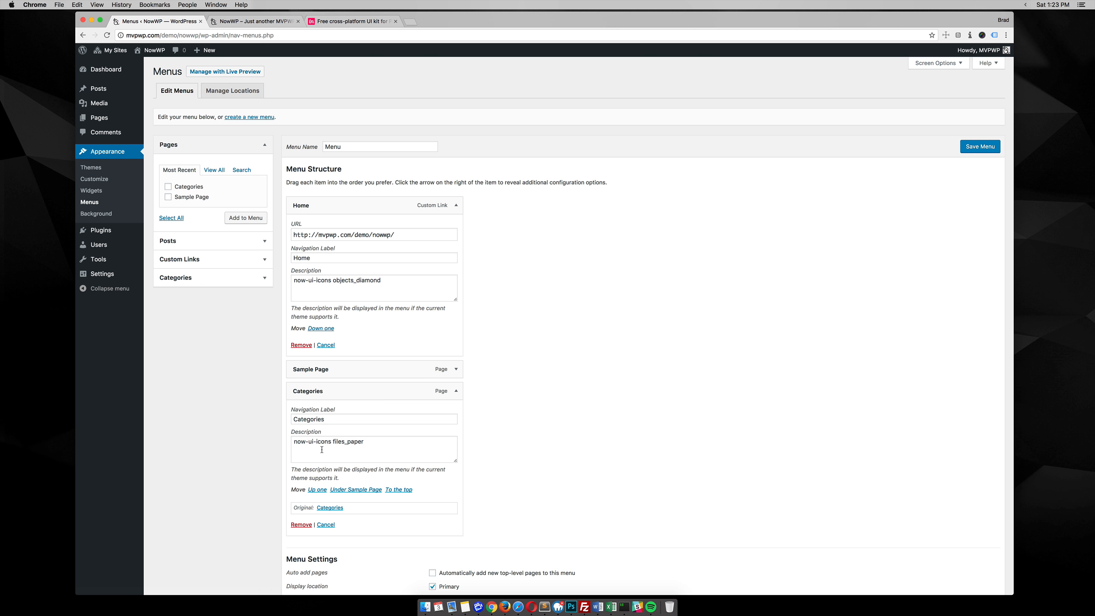
pyautogui.click(455, 391)
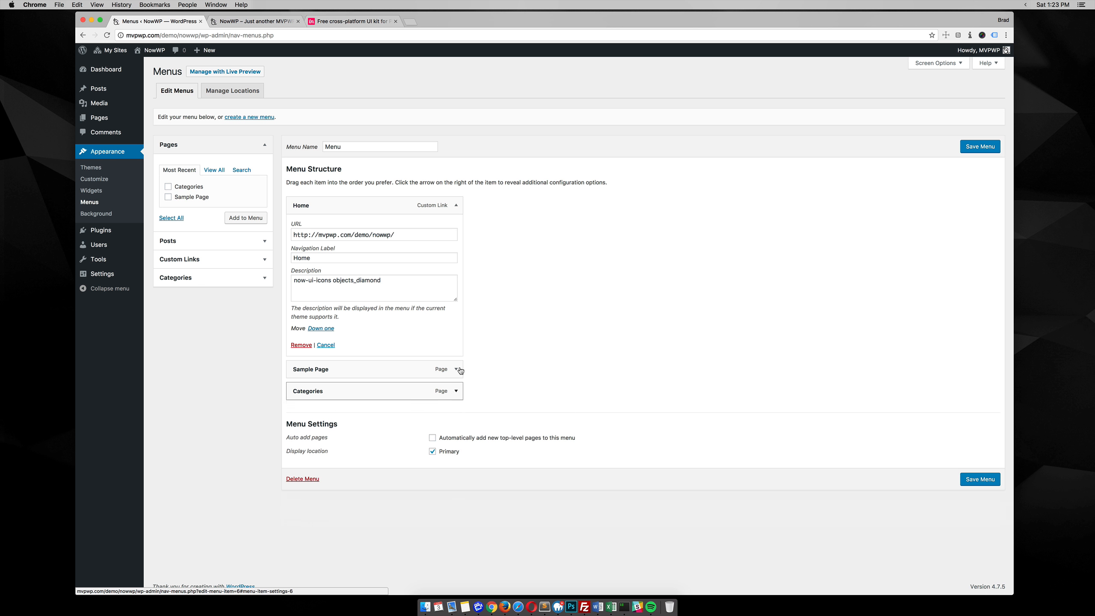
pyautogui.click(456, 205)
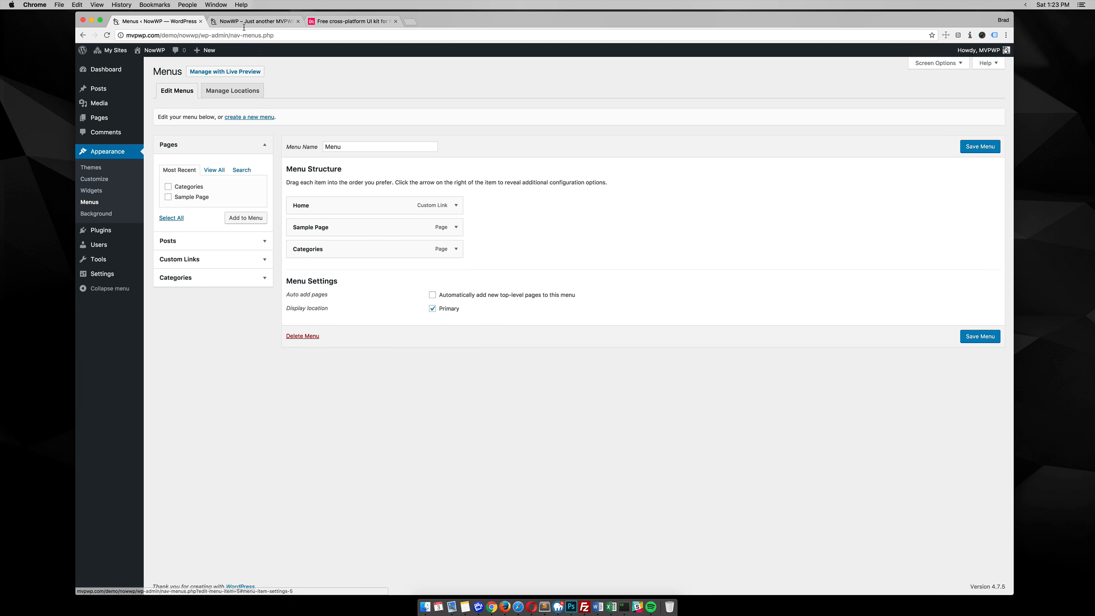
pyautogui.click(280, 22)
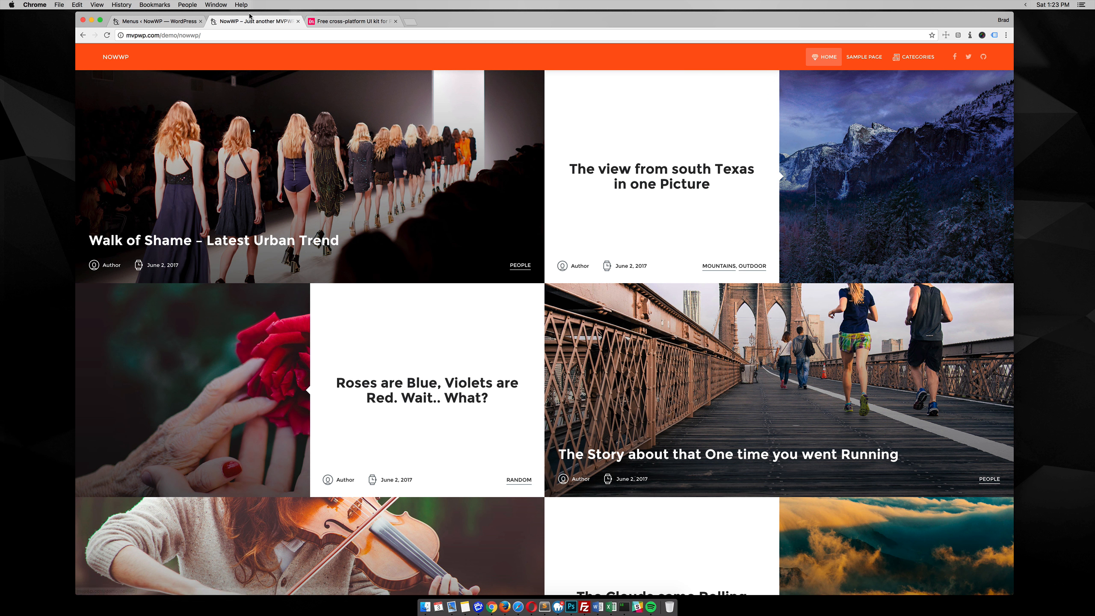
pyautogui.click(177, 22)
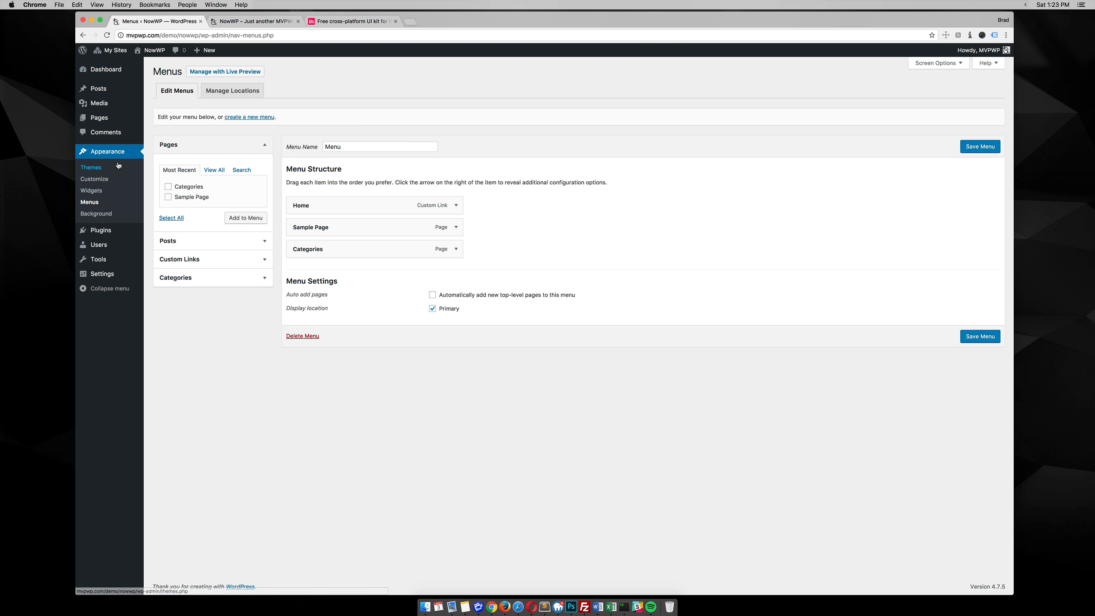
# Open the Social settings in the theme customizer and switch the header social icons off and back on.
pyautogui.click(98, 179)
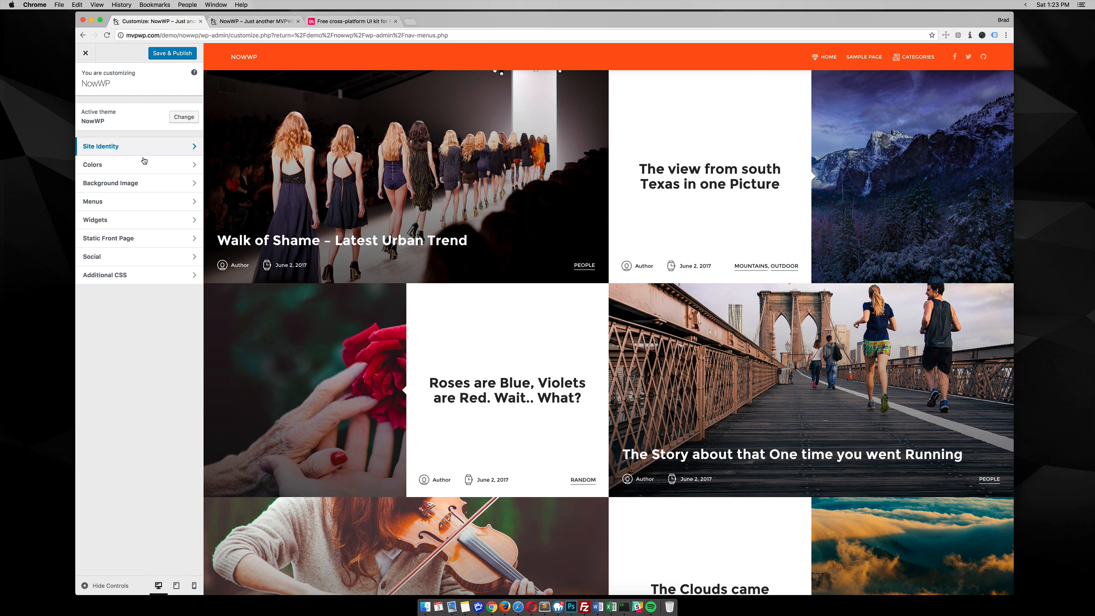
pyautogui.click(112, 257)
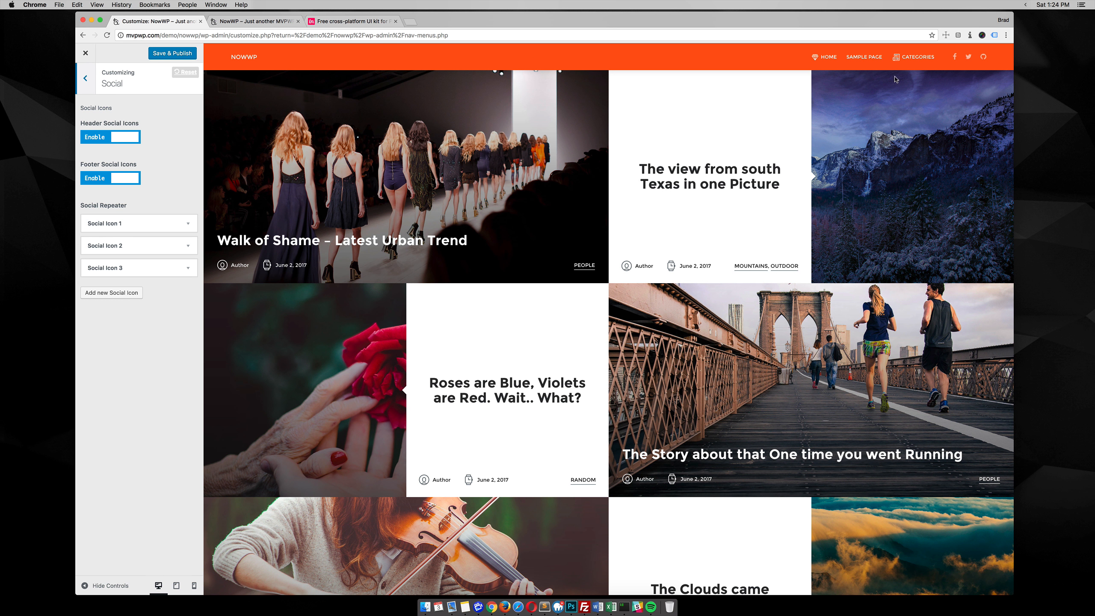
pyautogui.click(85, 139)
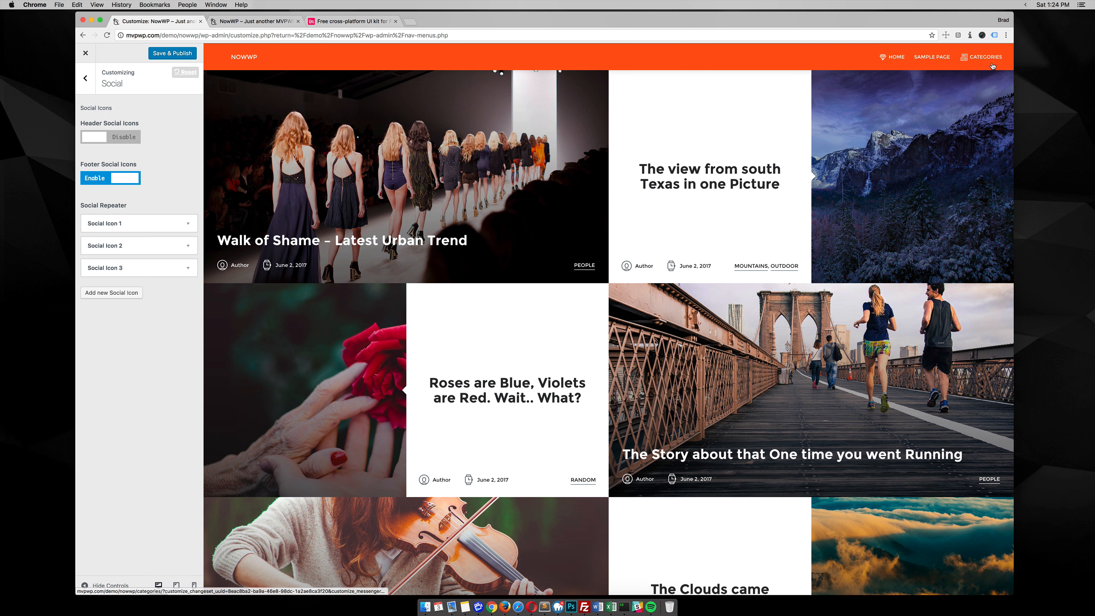
pyautogui.click(119, 137)
# Look through the customizer's home page preview down to the footer social icons and back up to the header.
pyautogui.scroll(-10, 560, 318)
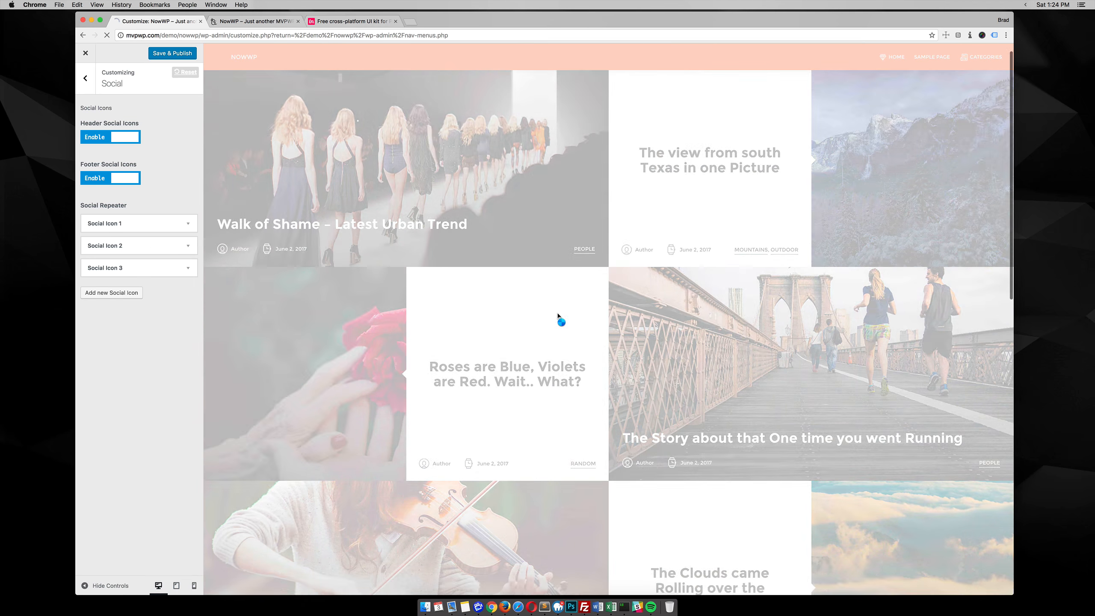
pyautogui.scroll(-9, 558, 314)
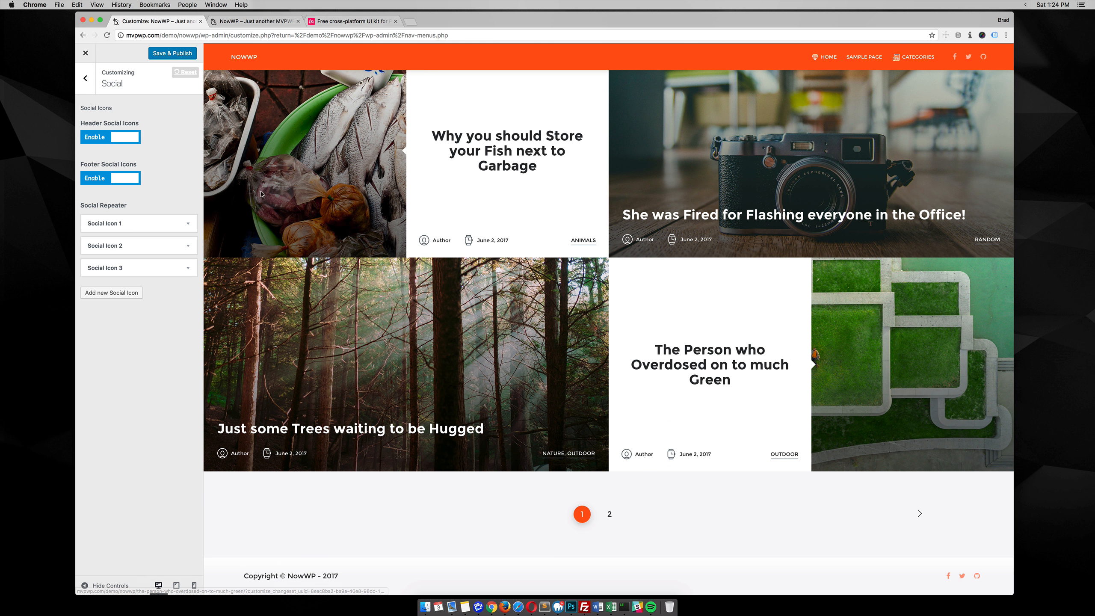
pyautogui.scroll(3, 352, 102)
pyautogui.scroll(10, 352, 101)
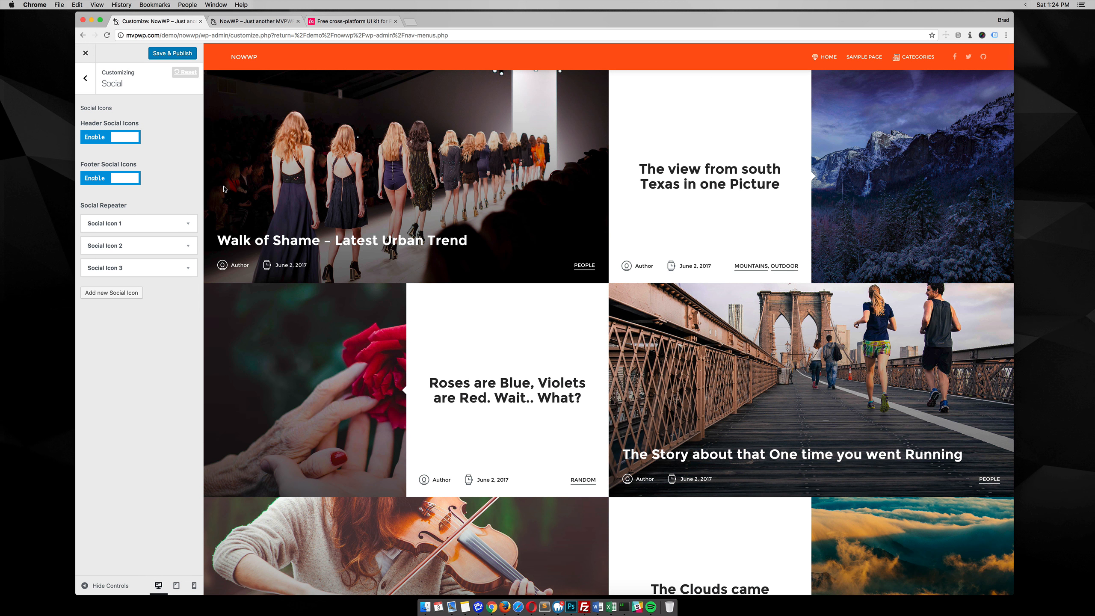
# Inspect the Font Awesome icon and profile link fields of Social Icon 1 and leave the Social settings.
pyautogui.click(189, 224)
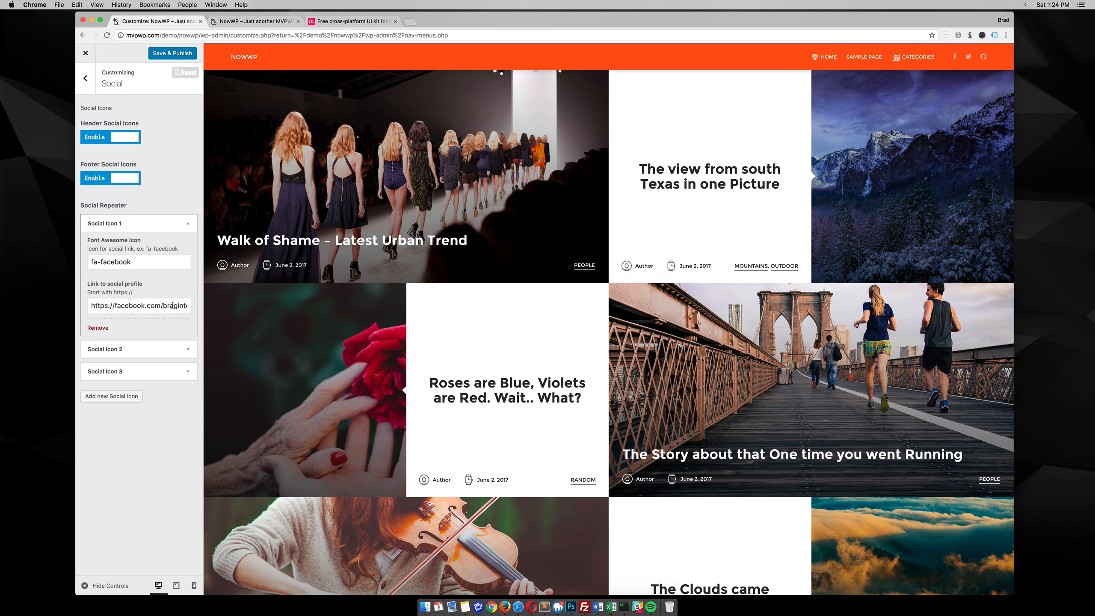
pyautogui.click(188, 224)
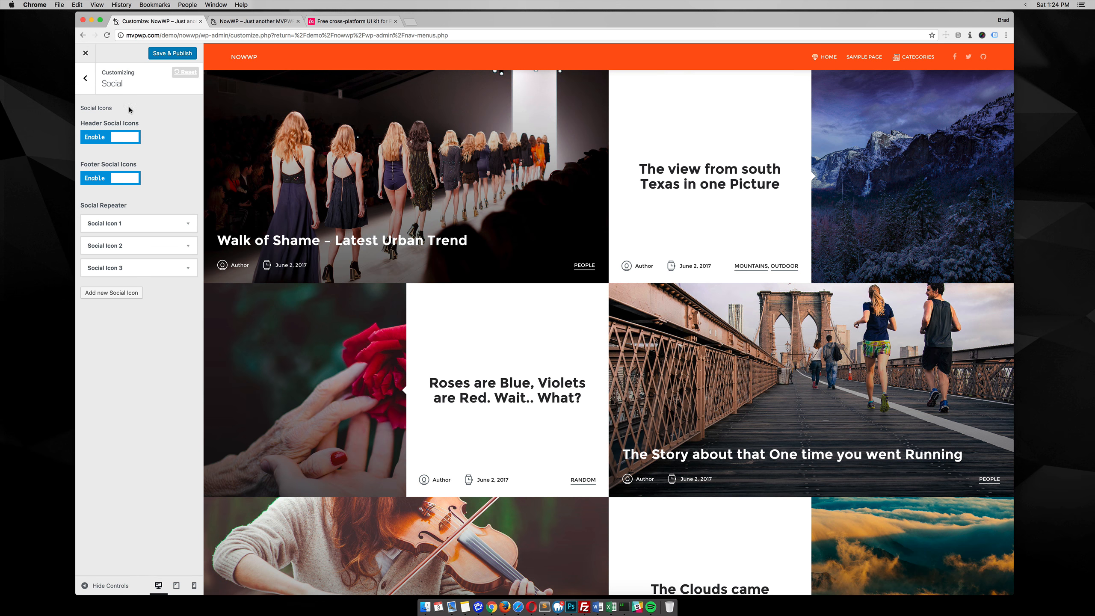
pyautogui.click(84, 80)
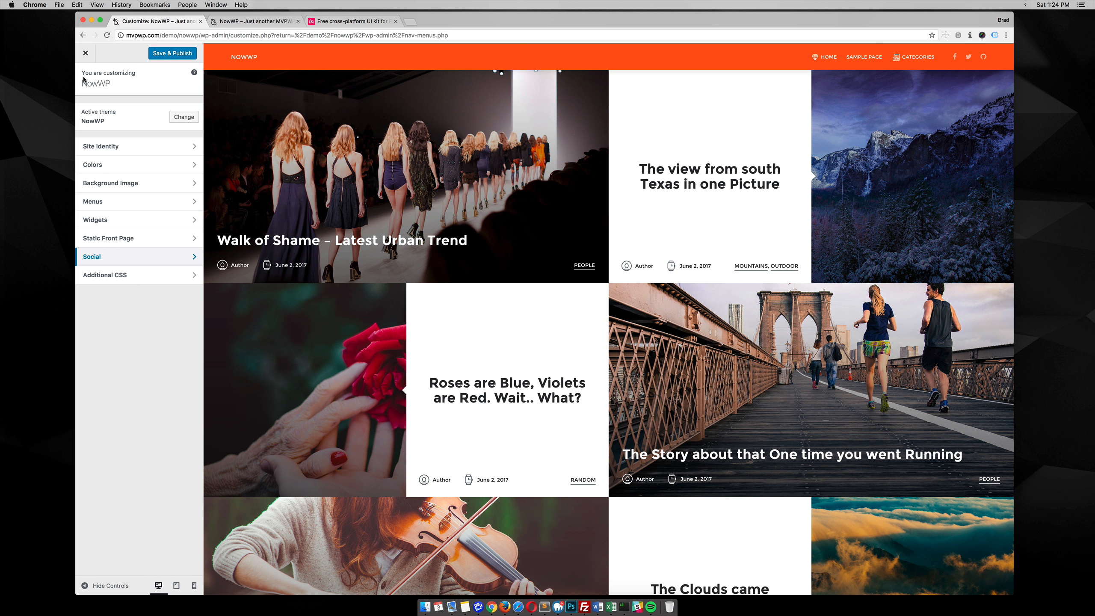
# Review the customizer's Site Identity settings for logo, title and tagline, and close the customizer.
pyautogui.click(136, 146)
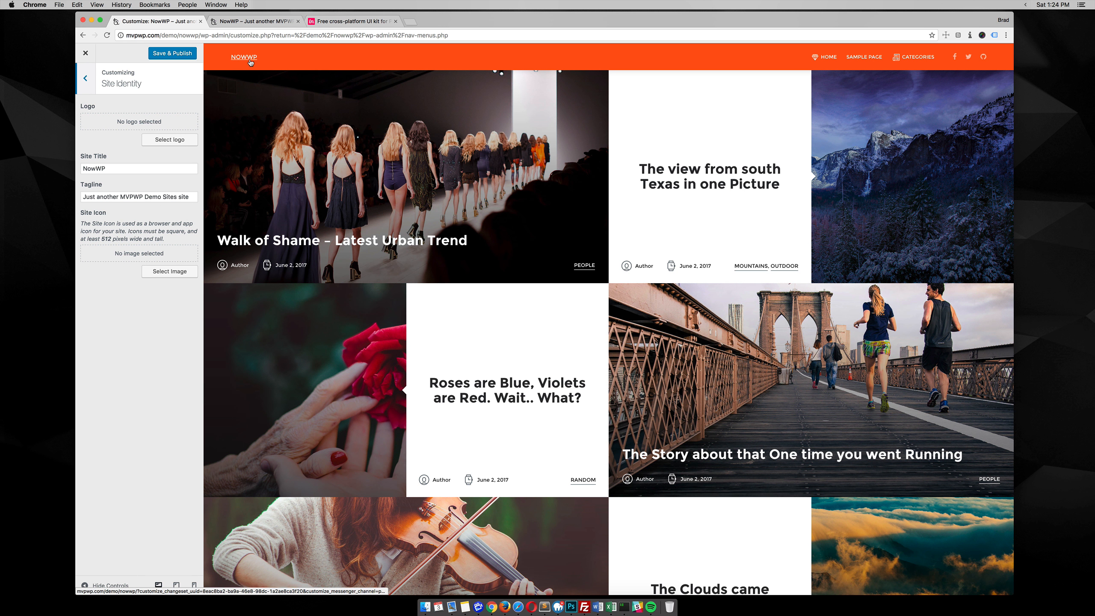
pyautogui.click(85, 77)
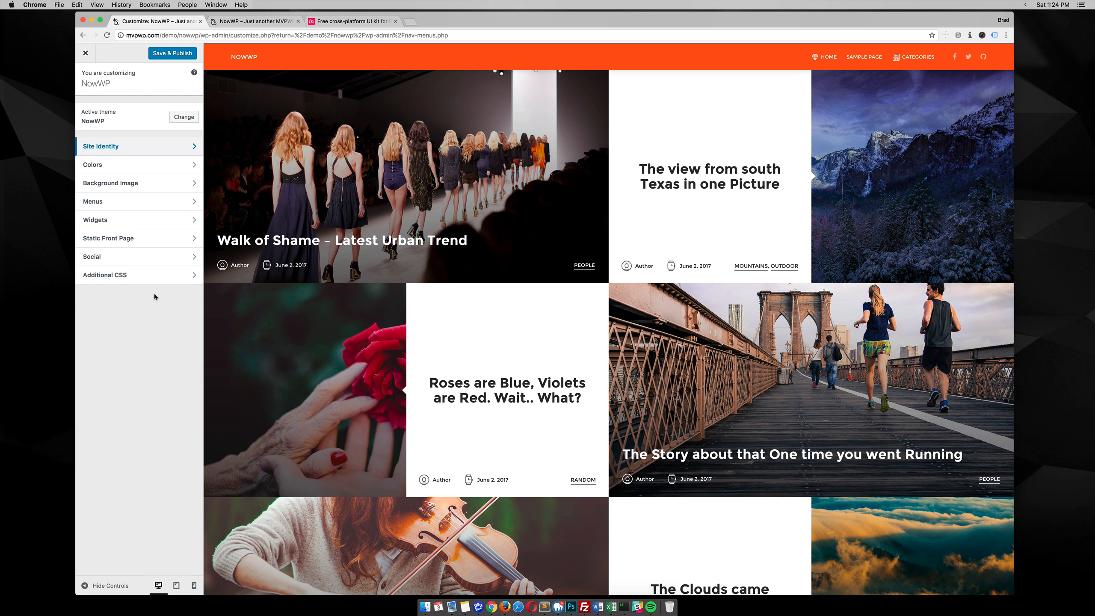
pyautogui.click(85, 53)
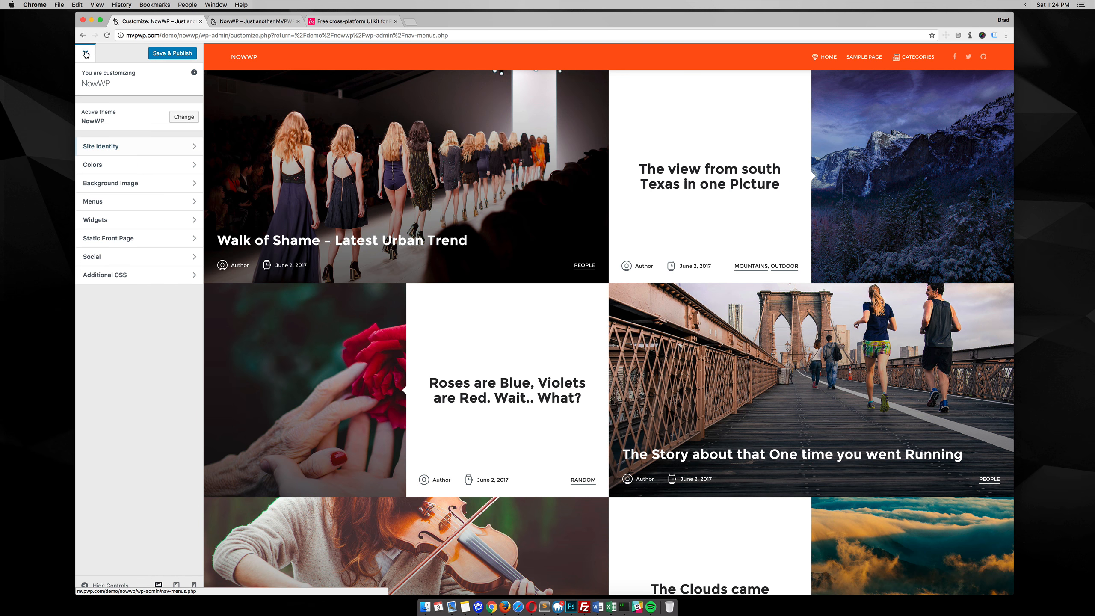
pyautogui.click(611, 194)
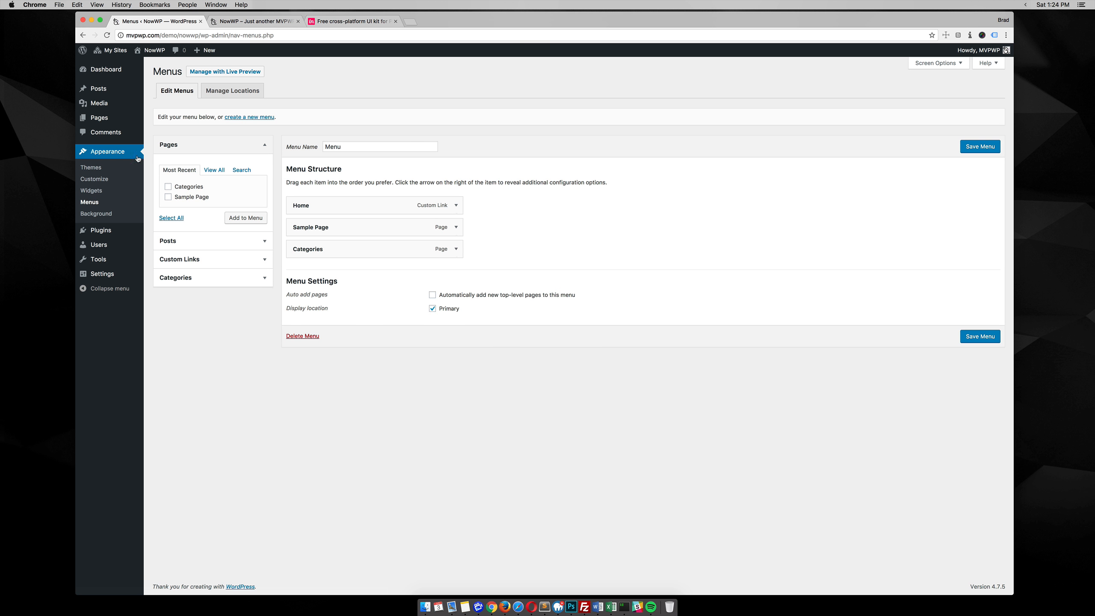
# Open the list of all posts in the WordPress admin and compare it with the demo site's home page tiles.
pyautogui.click(101, 90)
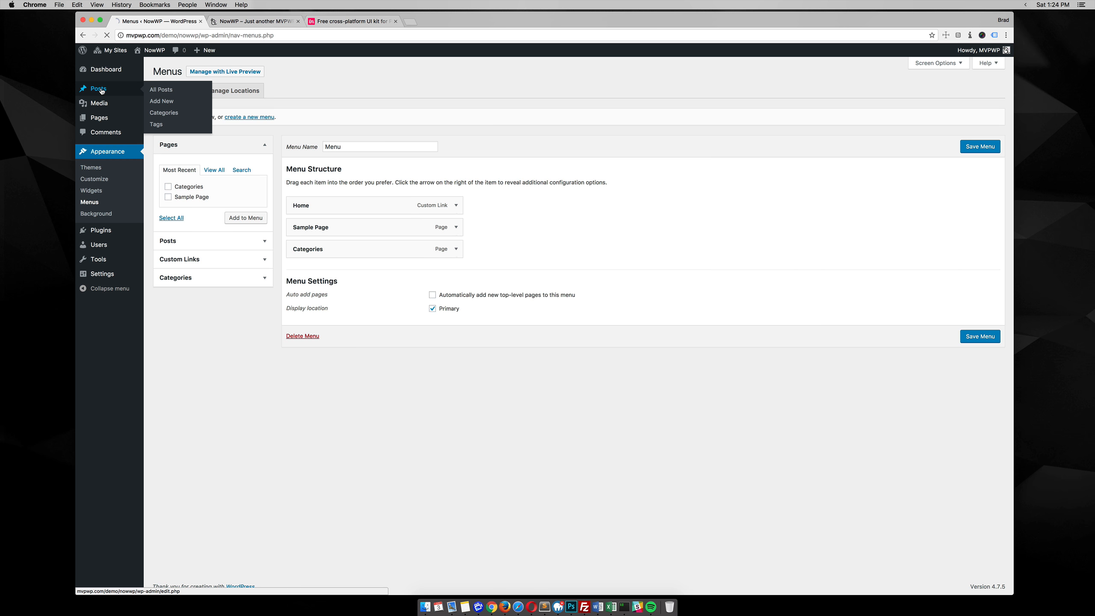
pyautogui.click(254, 20)
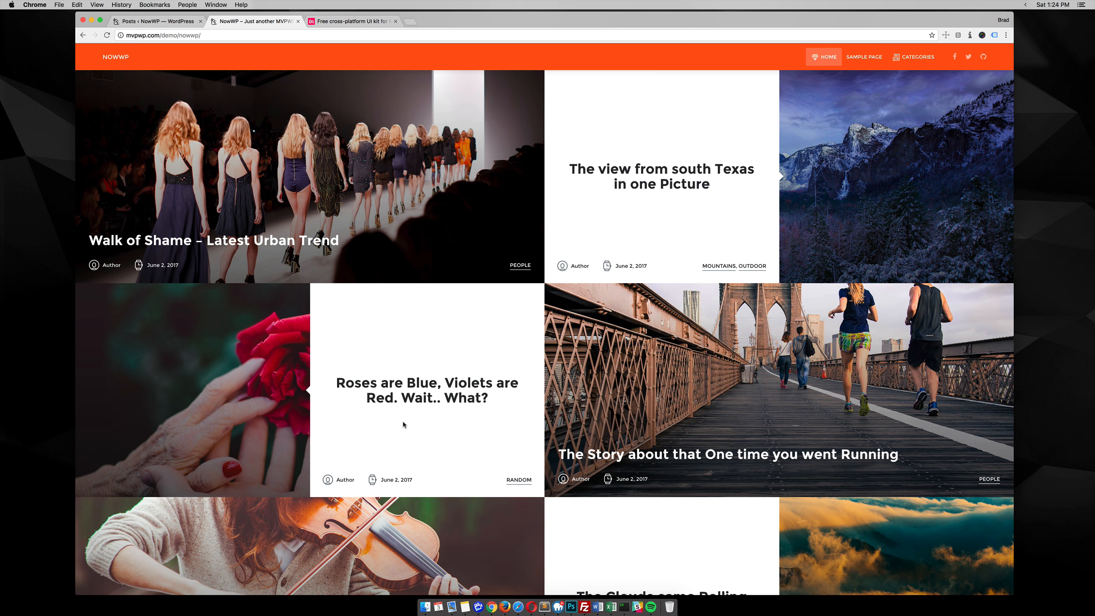
pyautogui.click(147, 24)
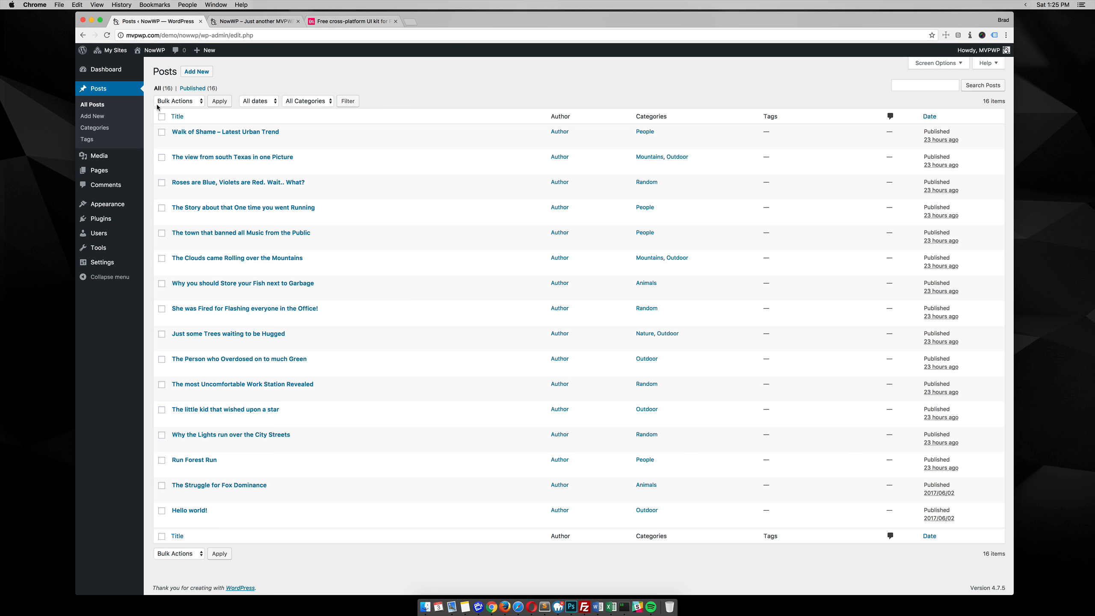
# Open the post "Walk of Shame – Latest Urban Trend" for editing and examine its display choices under Post Options.
pyautogui.click(177, 143)
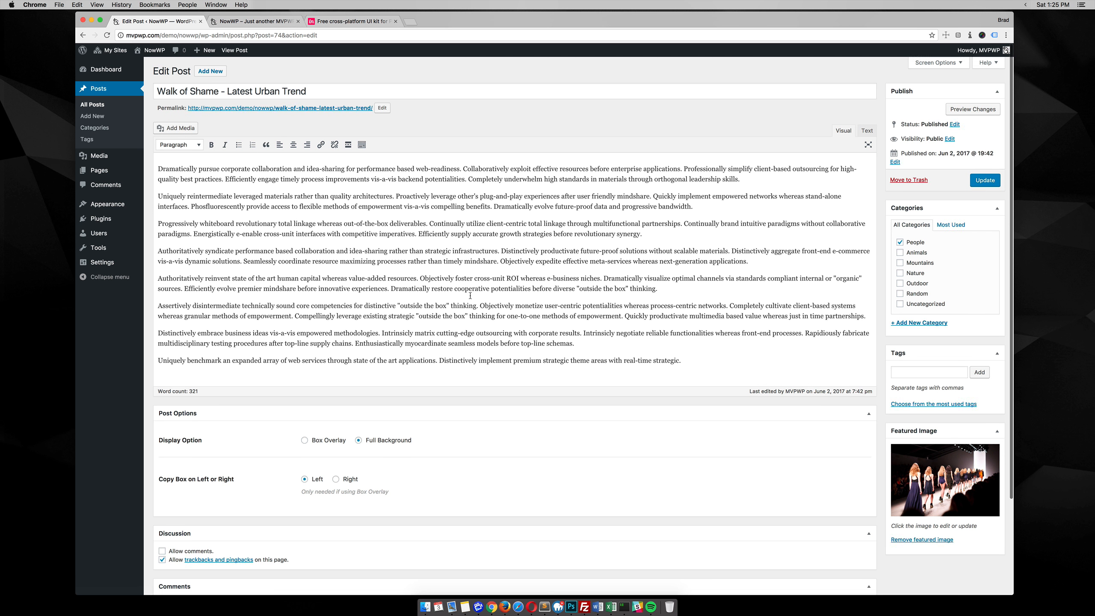
pyautogui.scroll(-2, 470, 295)
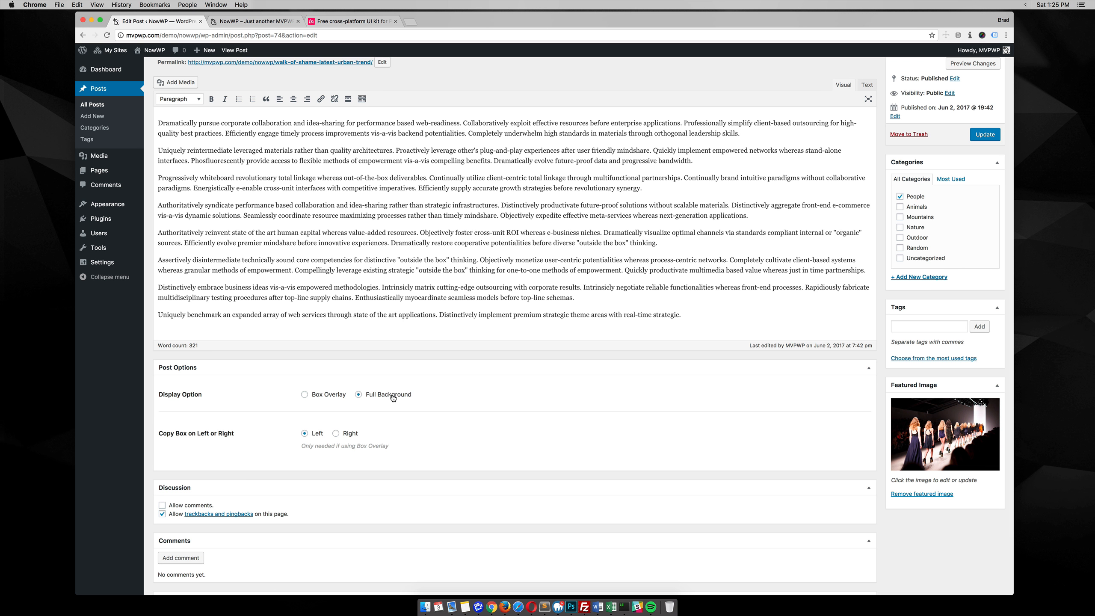
# Compare the post's Full Background display option with the post's tile on the demo home page.
pyautogui.scroll(1, 409, 392)
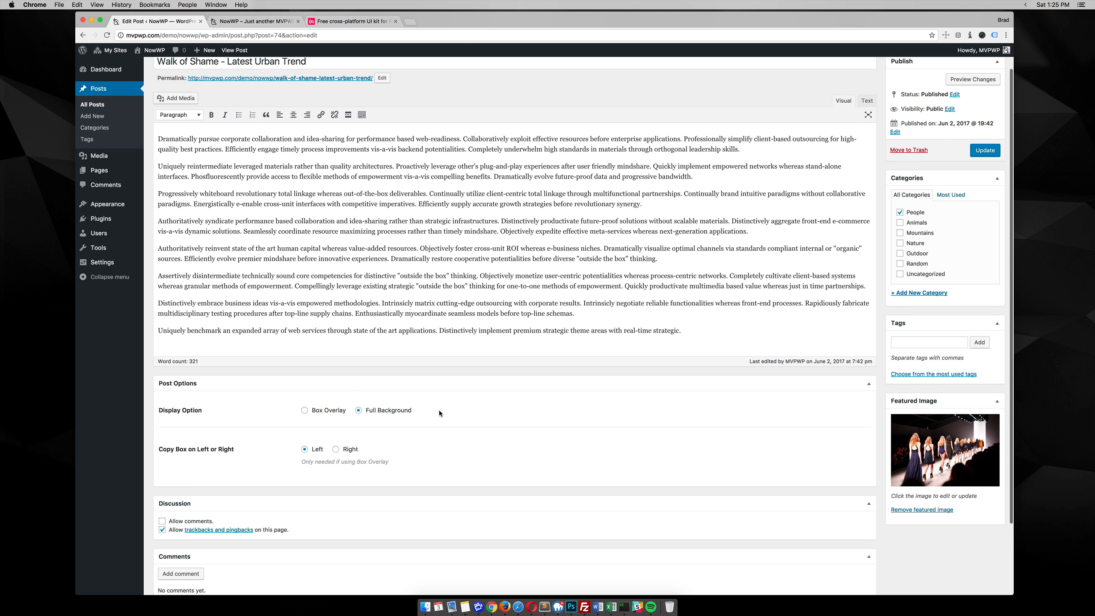
pyautogui.click(241, 22)
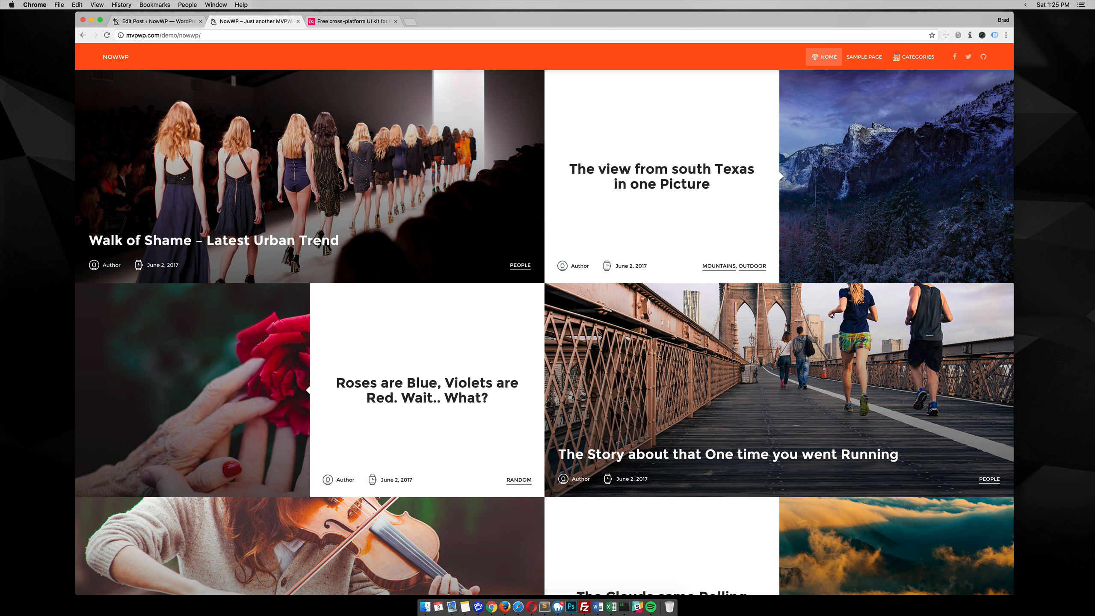
pyautogui.click(181, 22)
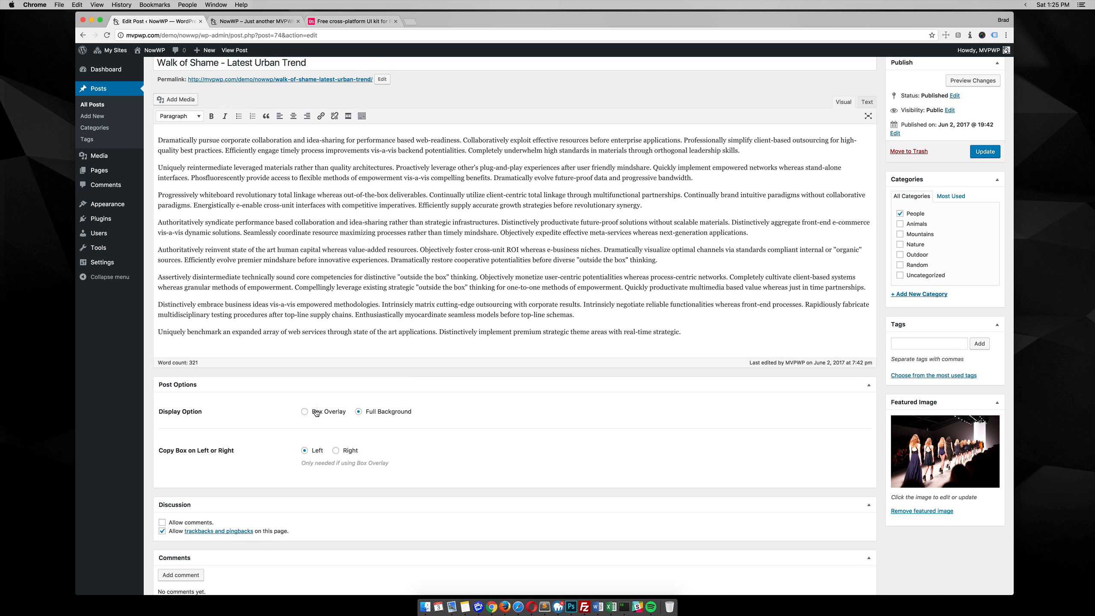
# Open the post "The view from south Texas in one Picture" for editing and compare its Box Overlay setting and categories with its home page tile.
pyautogui.scroll(1, 259, 302)
pyautogui.click(90, 108)
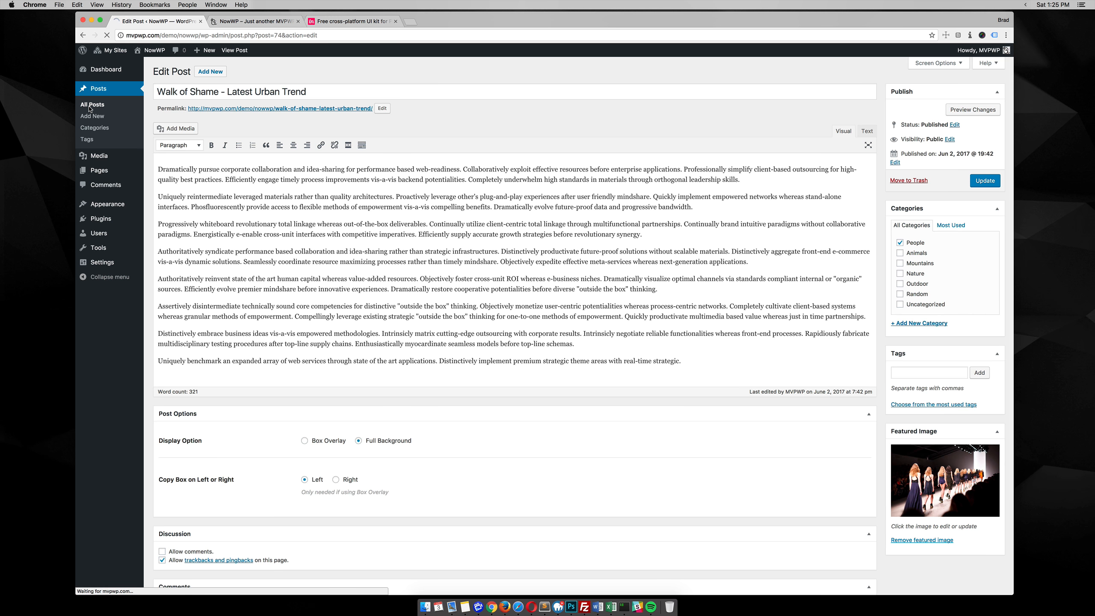
pyautogui.click(177, 167)
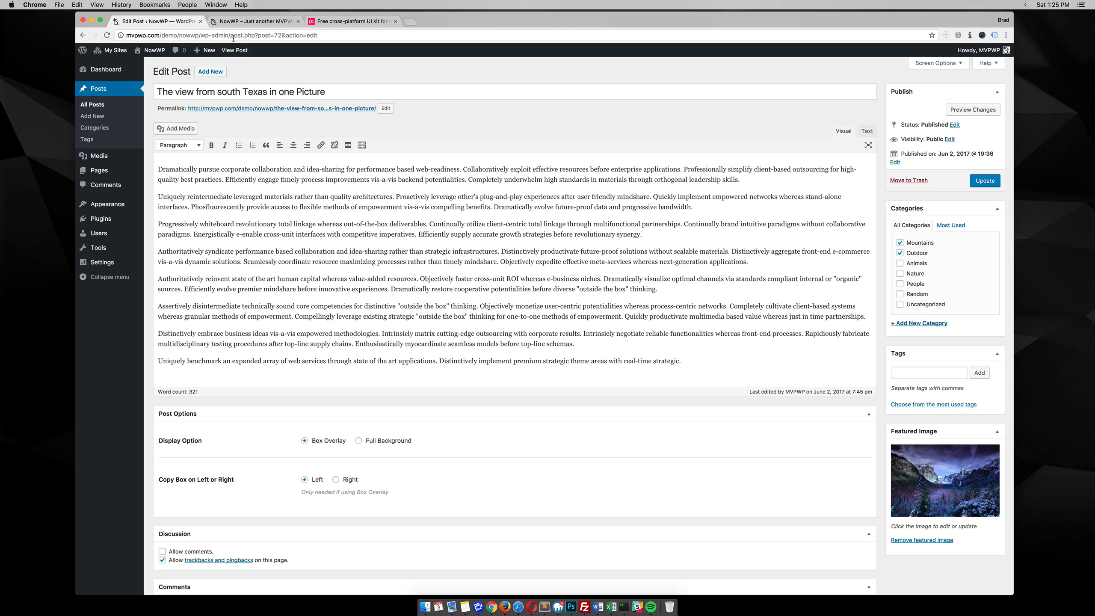
pyautogui.click(248, 21)
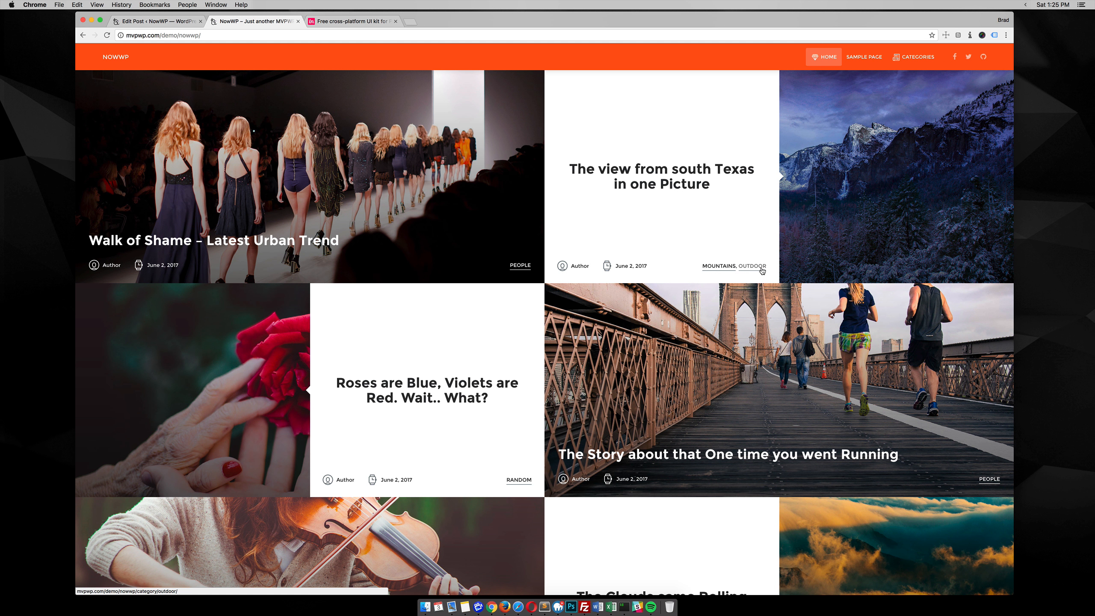
pyautogui.click(174, 23)
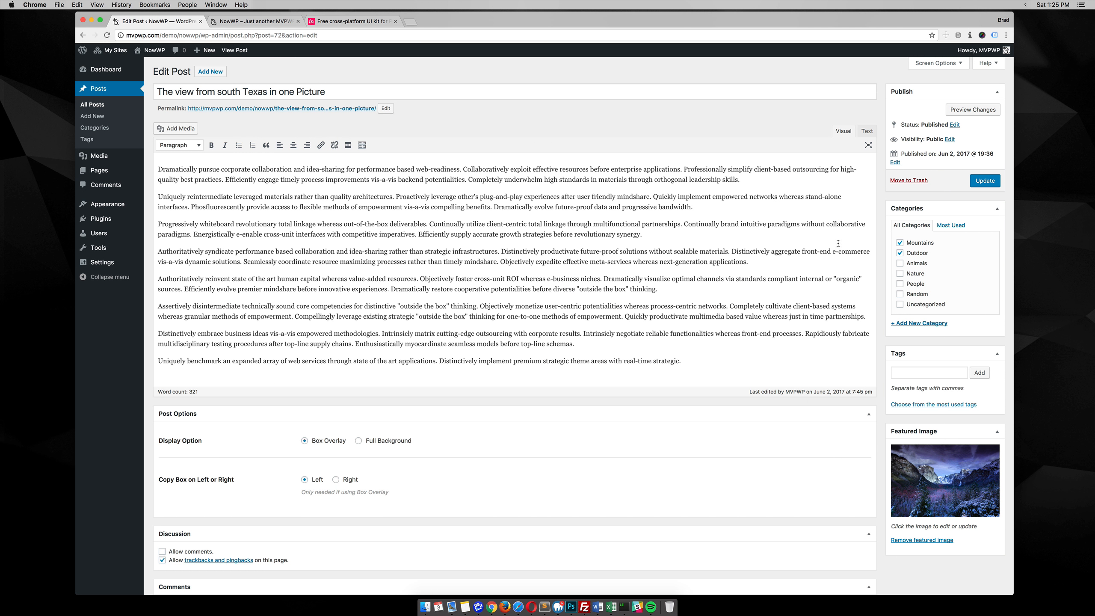
pyautogui.click(242, 23)
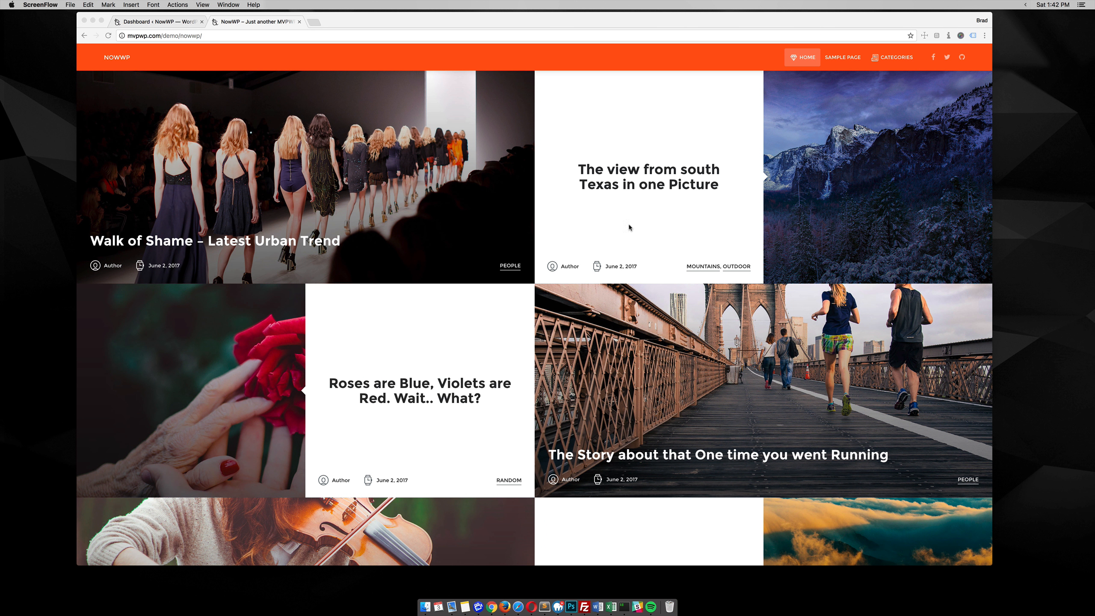
# Open the author page from the south Texas post's tile and look over its header and posts.
pyautogui.click(569, 270)
pyautogui.click(569, 269)
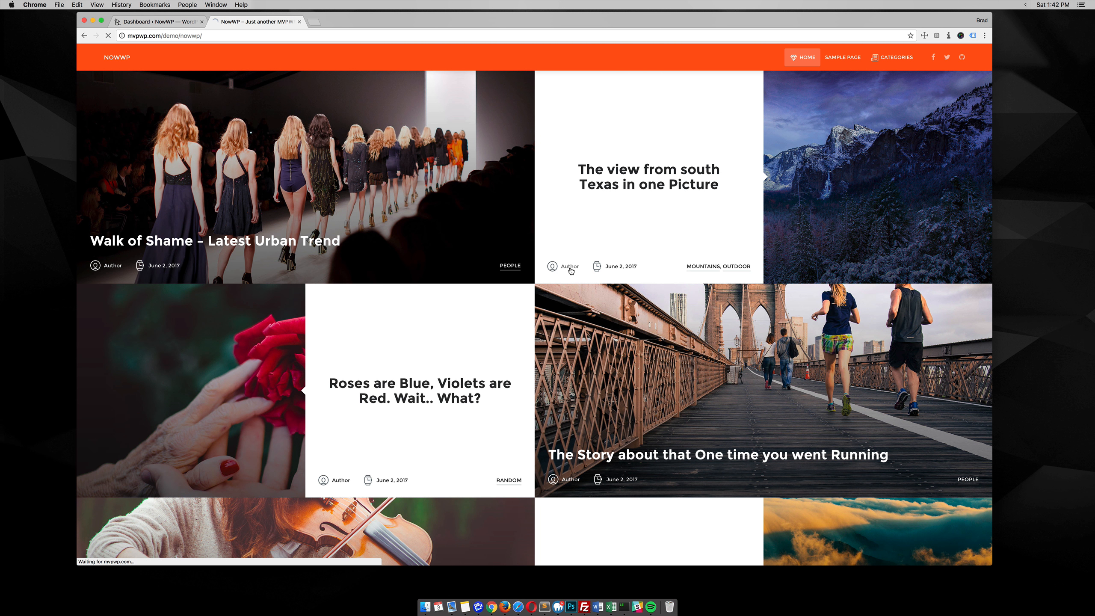
pyautogui.scroll(-4, 570, 270)
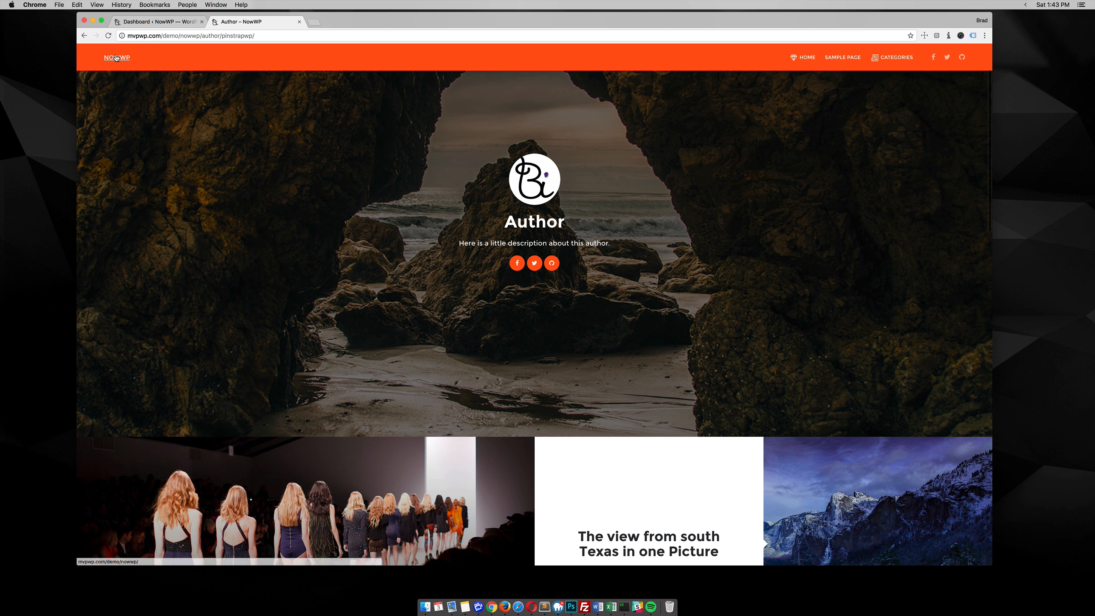
# Open the theme author's user profile for editing and review its Extra Info background image and social link fields.
pyautogui.click(143, 22)
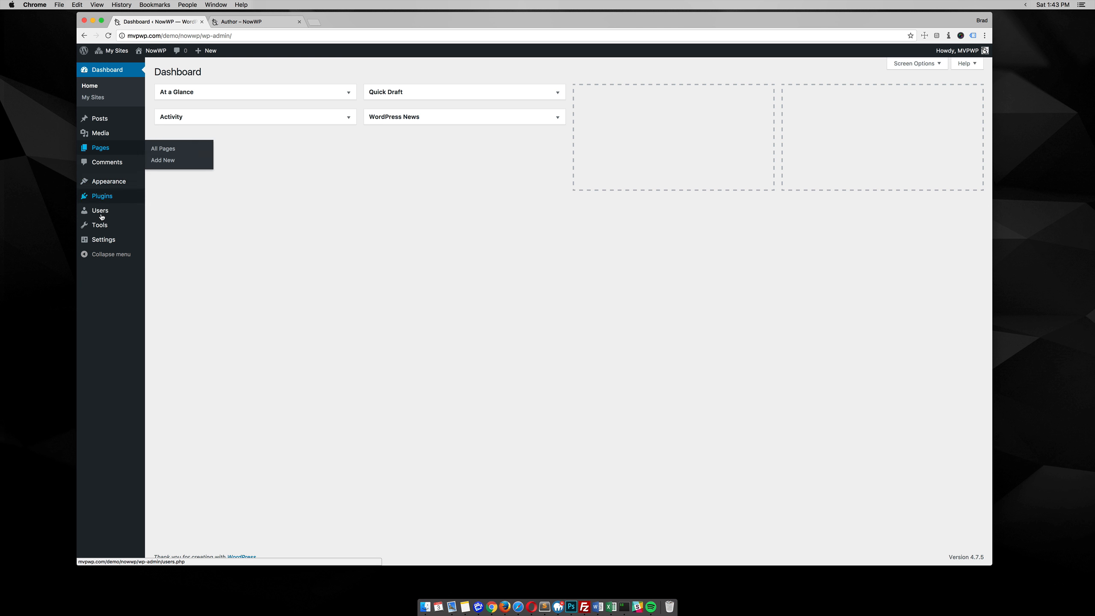
pyautogui.click(165, 214)
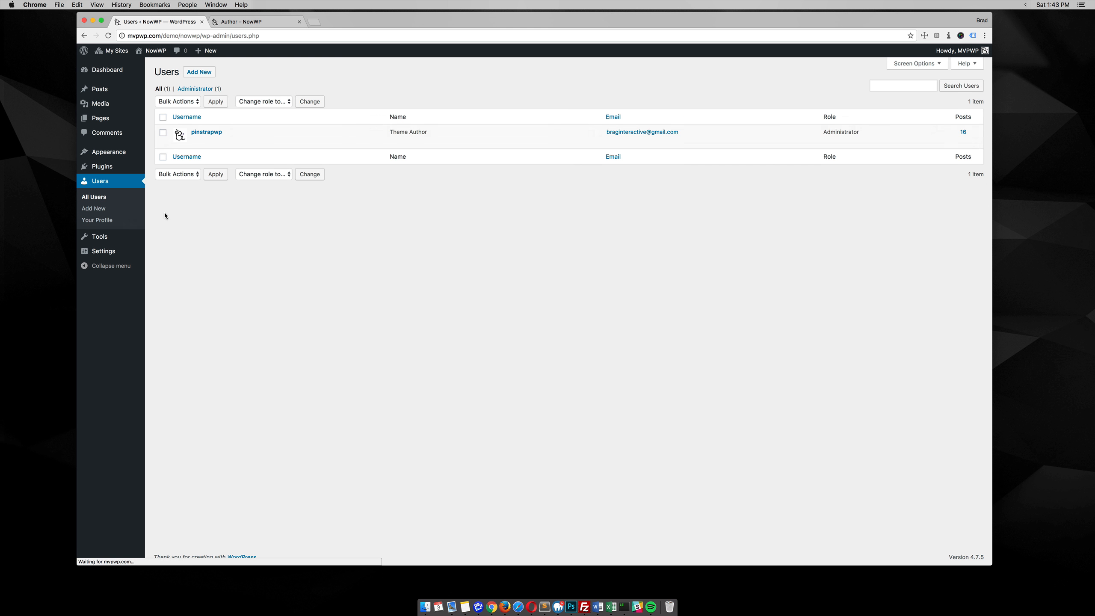
pyautogui.click(196, 141)
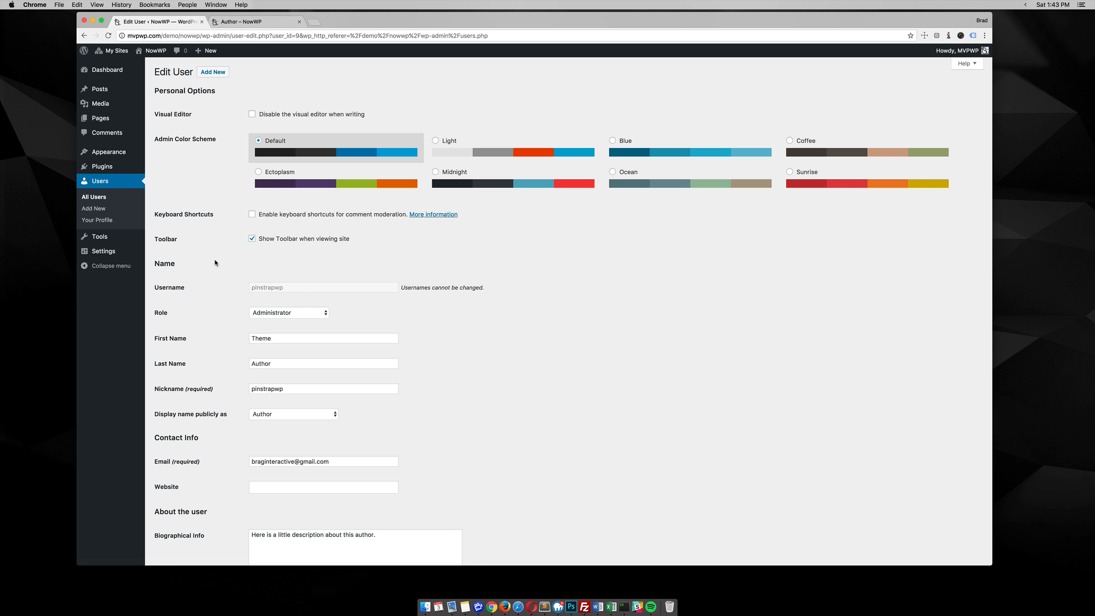
pyautogui.scroll(-5, 214, 260)
pyautogui.scroll(-9, 215, 260)
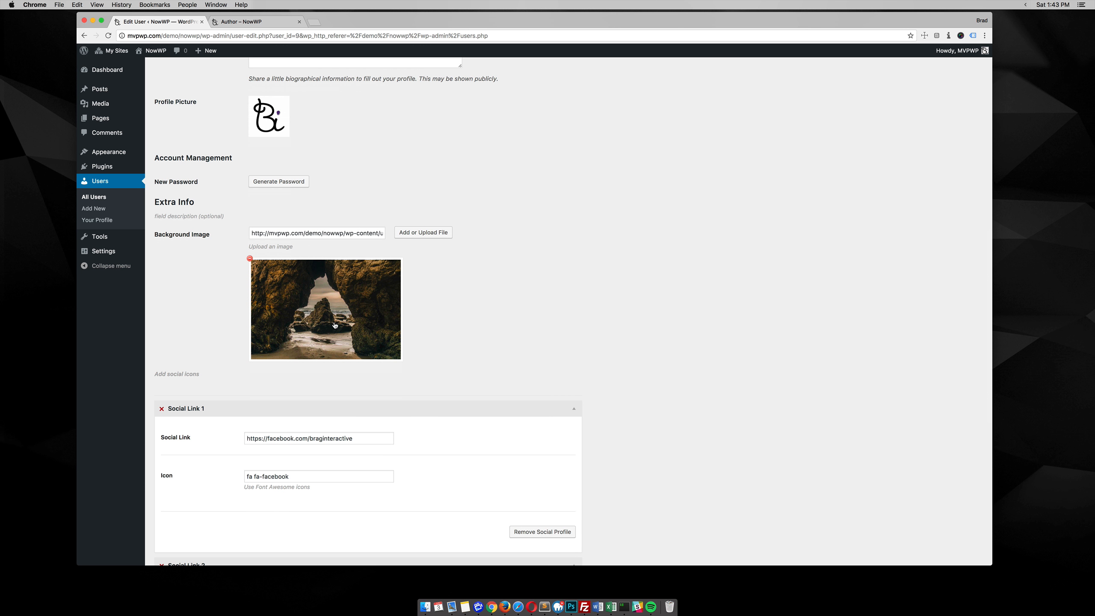
pyautogui.scroll(-6, 193, 290)
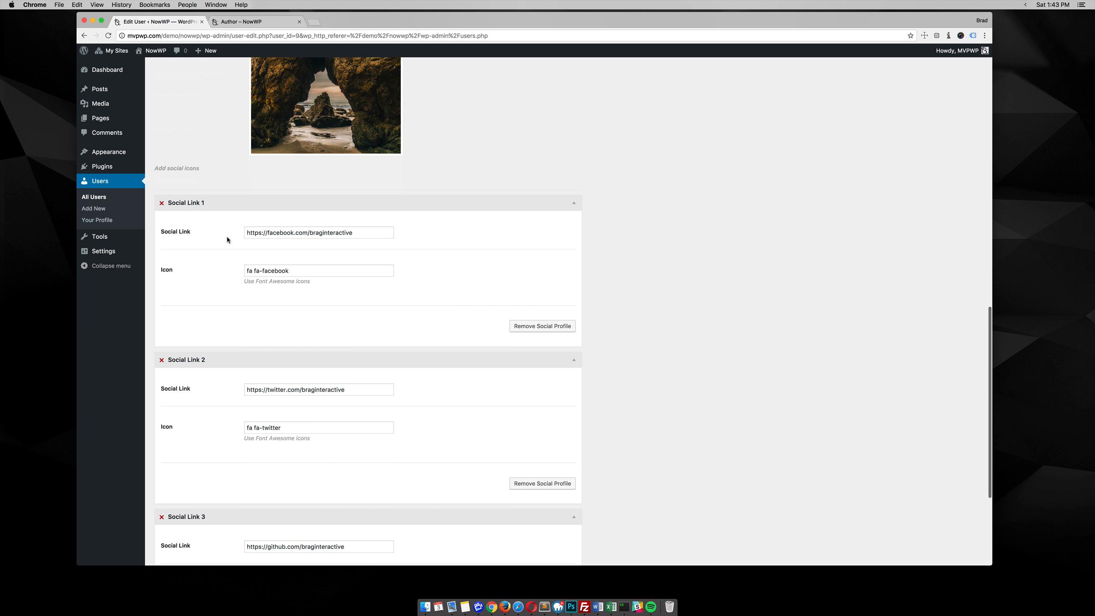
pyautogui.scroll(-5, 221, 321)
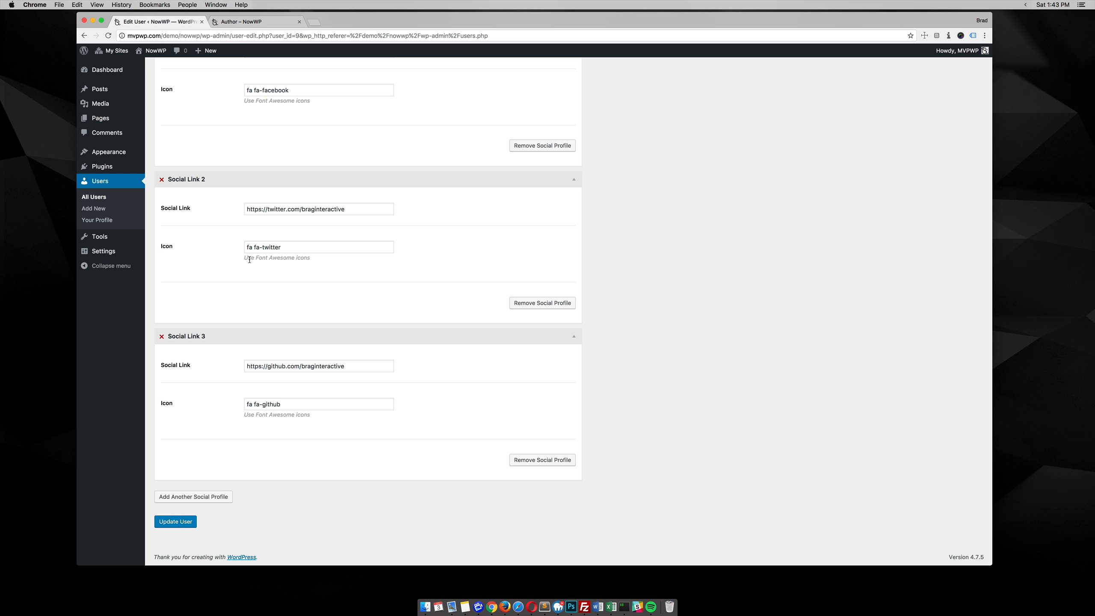
# Compare the social links in the user profile with the icons on the public author page.
pyautogui.scroll(5, 277, 263)
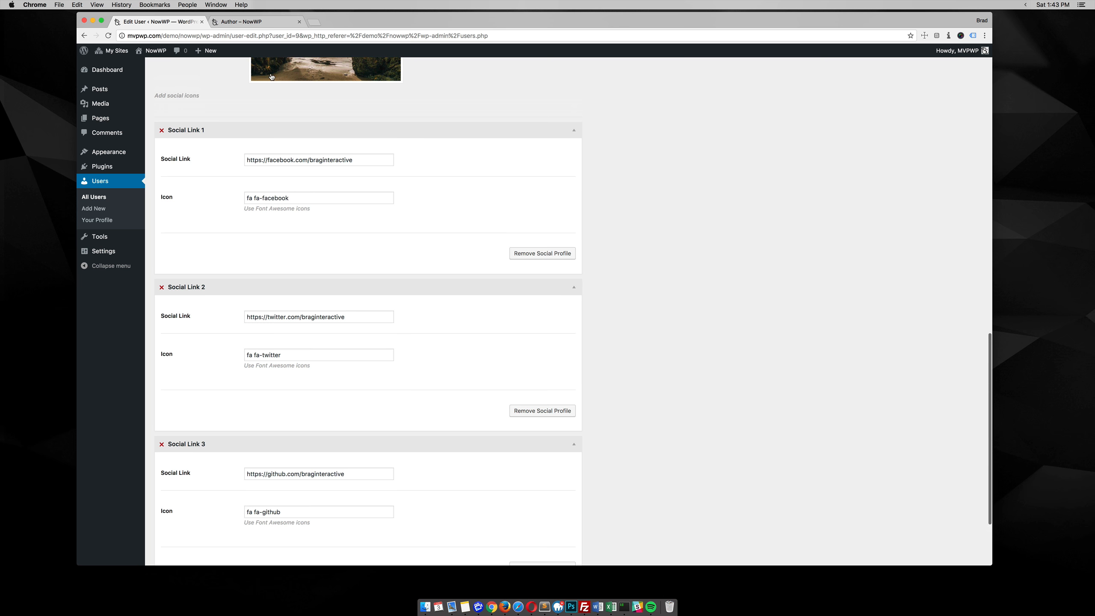
pyautogui.click(254, 22)
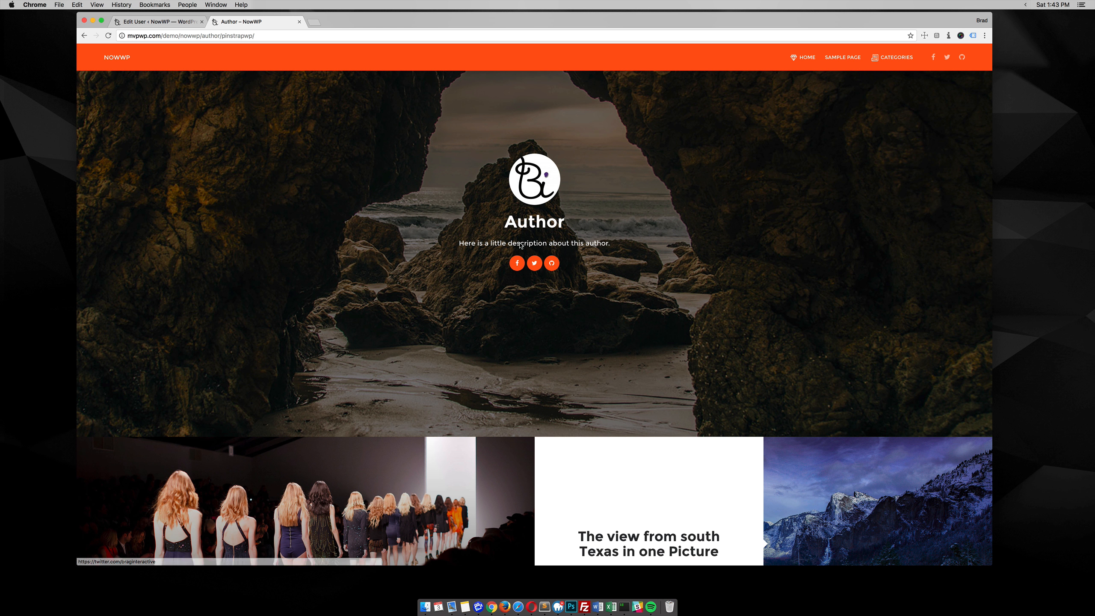
pyautogui.click(158, 21)
# Review the profile's background image, profile picture and biographical info, and compare them with the public author page.
pyautogui.scroll(5, 314, 278)
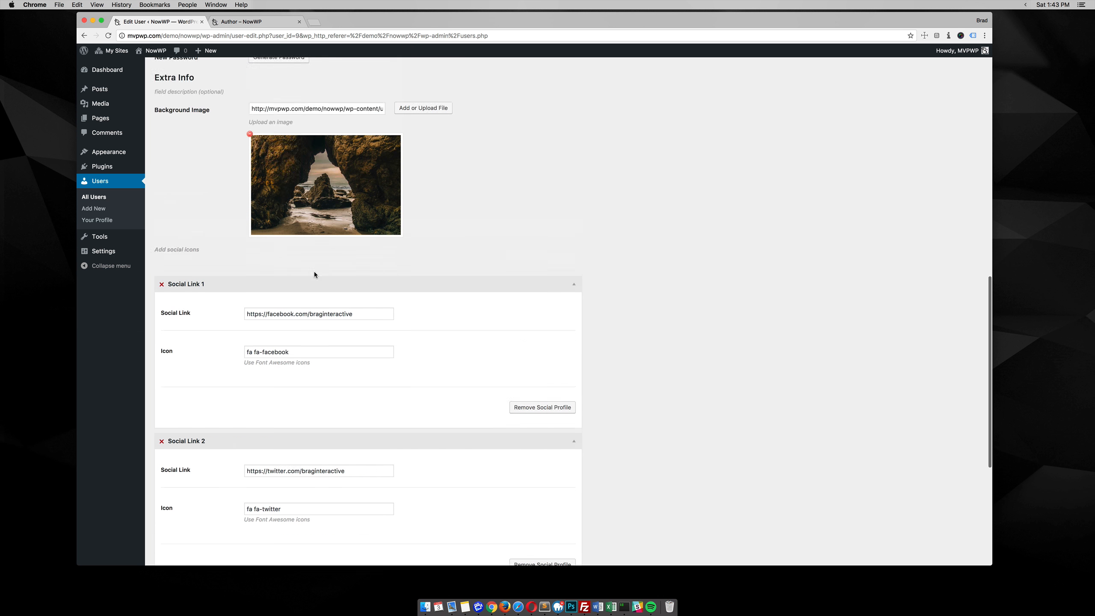
pyautogui.scroll(3, 314, 272)
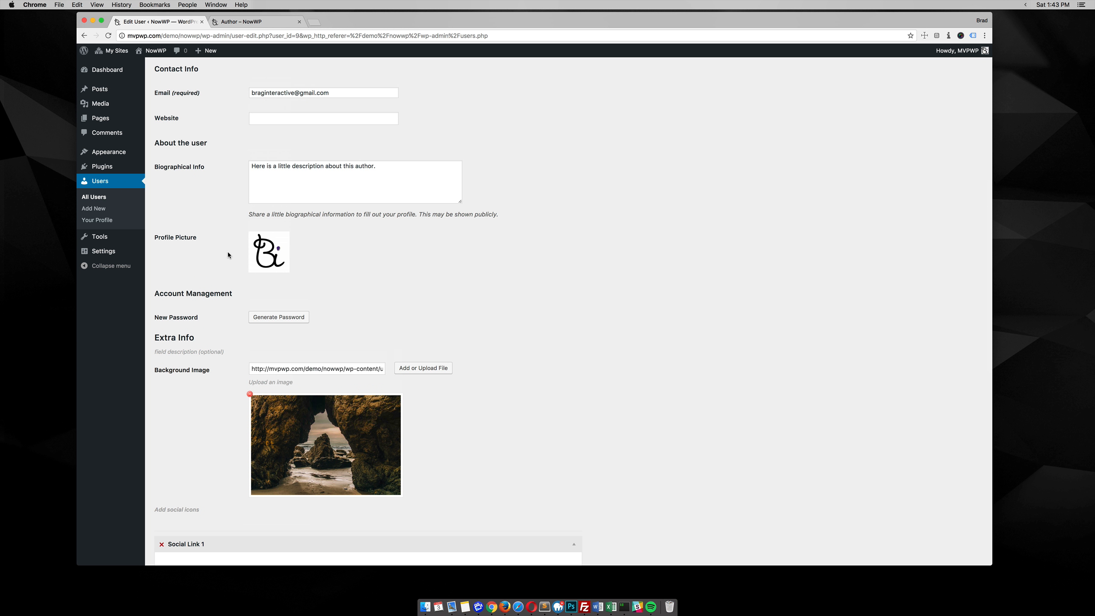
pyautogui.scroll(3, 311, 283)
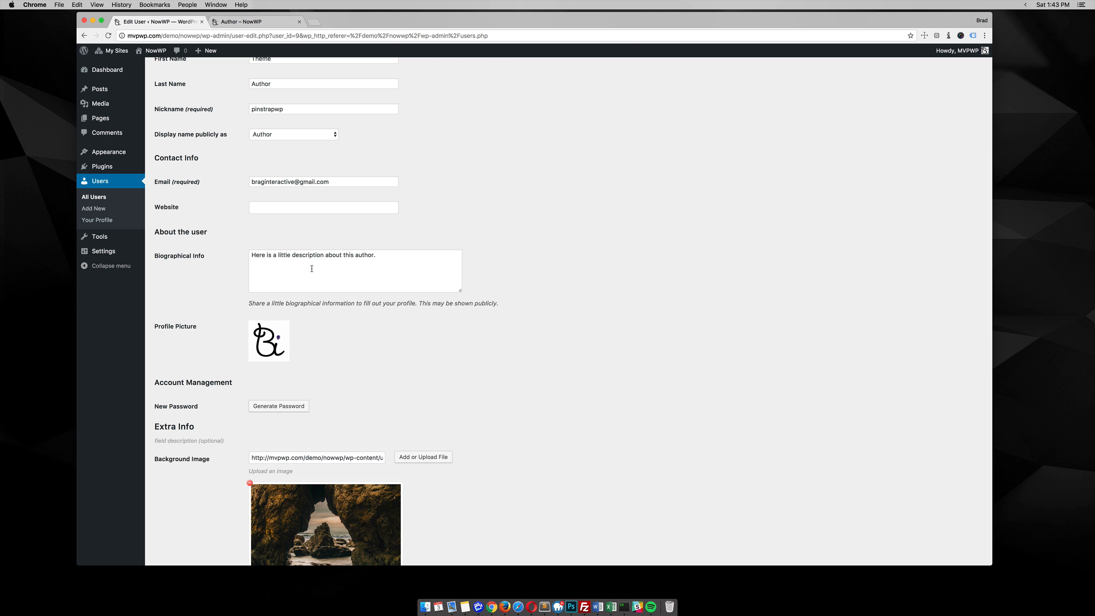
pyautogui.click(250, 22)
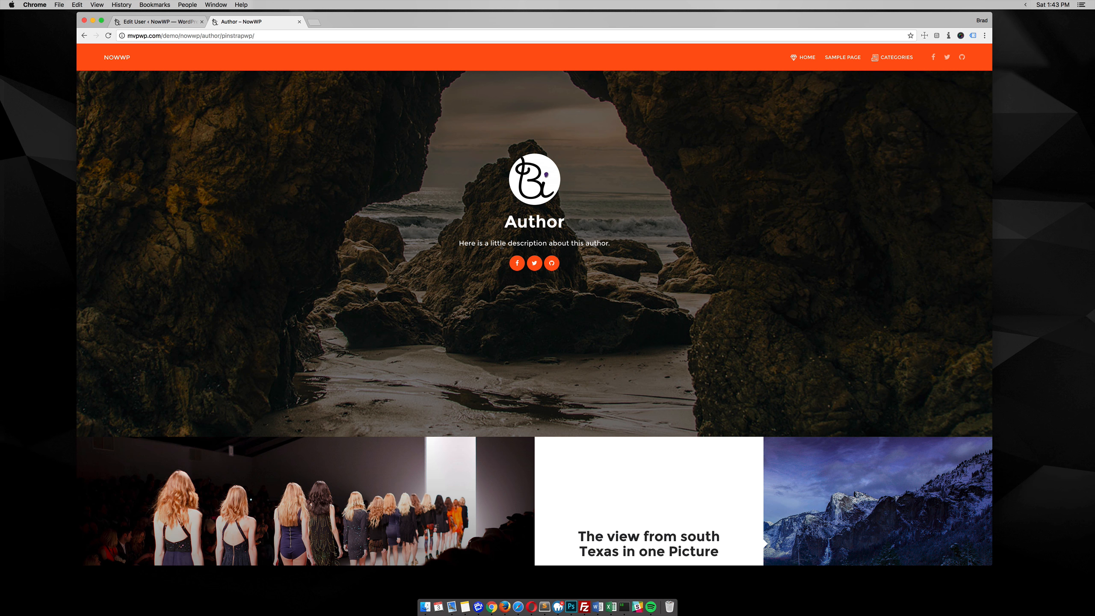
pyautogui.scroll(-3, 434, 271)
pyautogui.scroll(5, 388, 285)
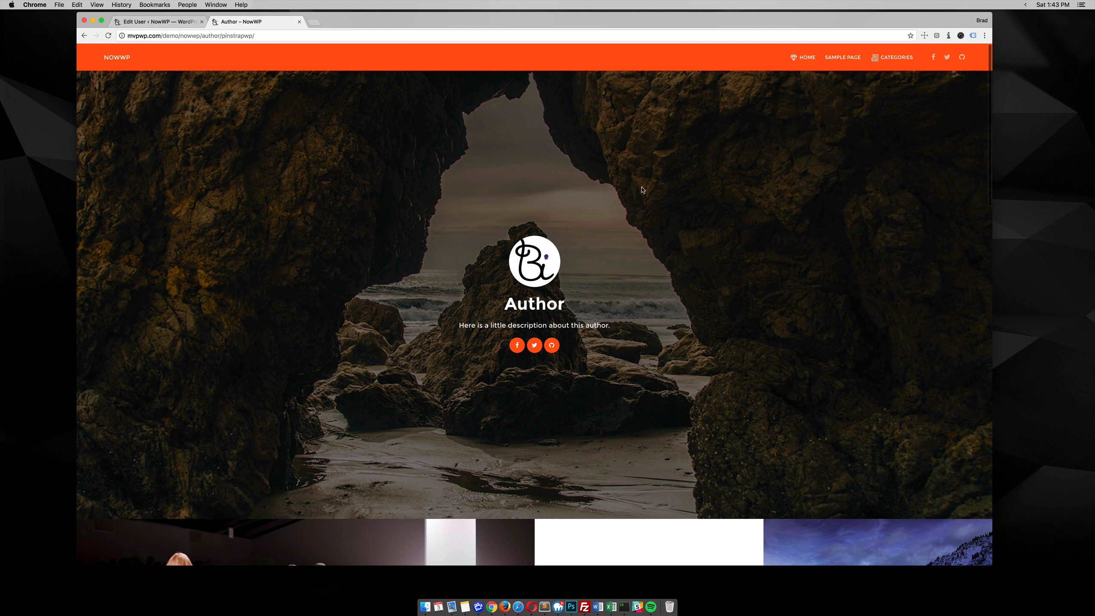
# View the site's Categories page, examine the Animals category's description and background image in the admin, and return to the category list.
pyautogui.click(882, 60)
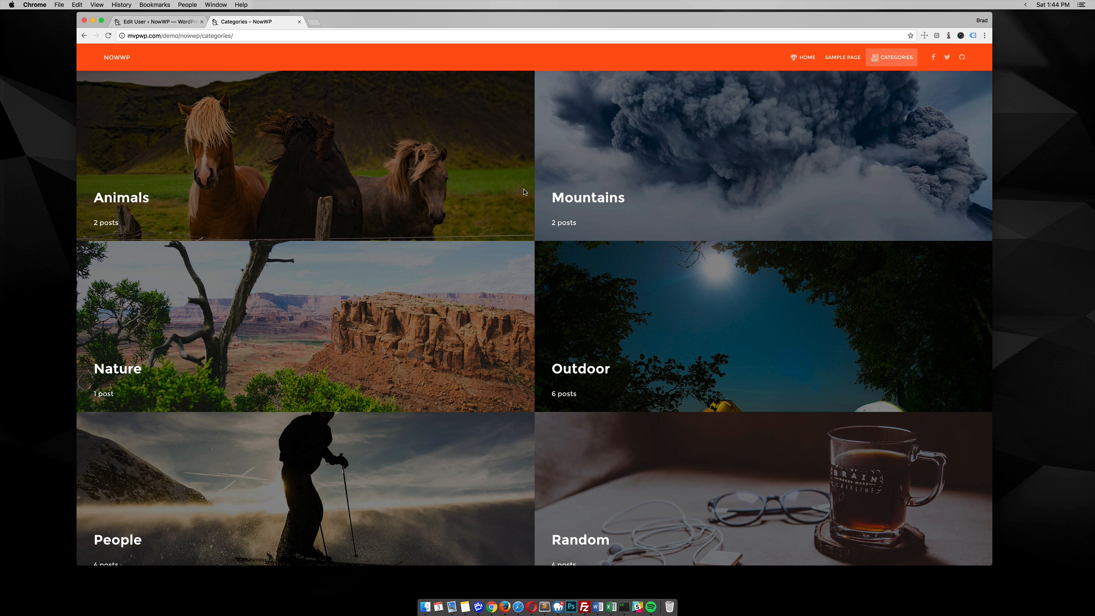
pyautogui.click(154, 22)
pyautogui.moveTo(104, 89)
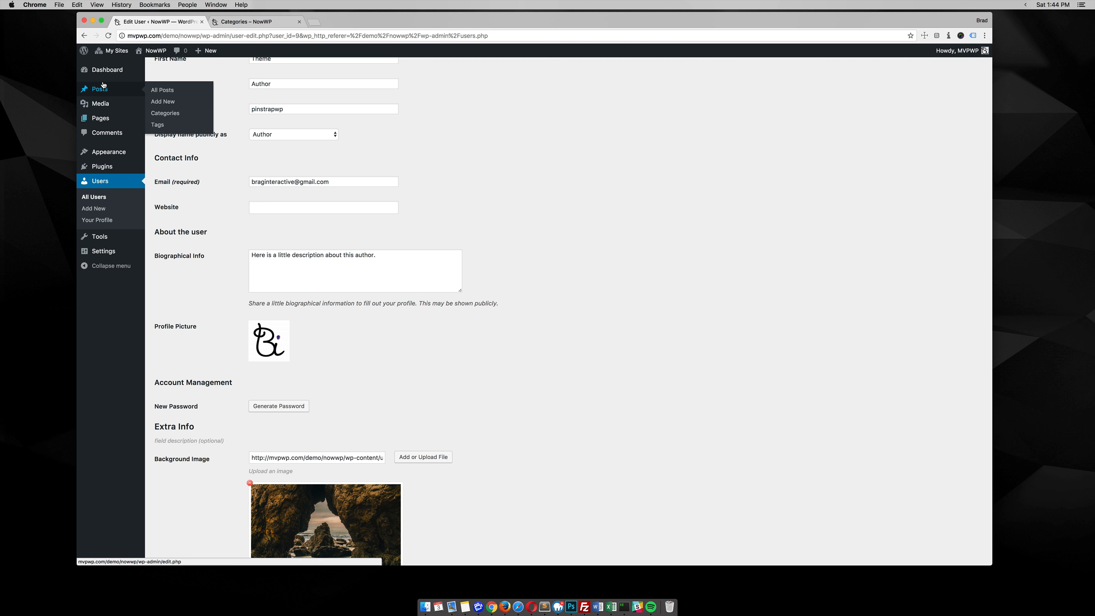
pyautogui.click(181, 120)
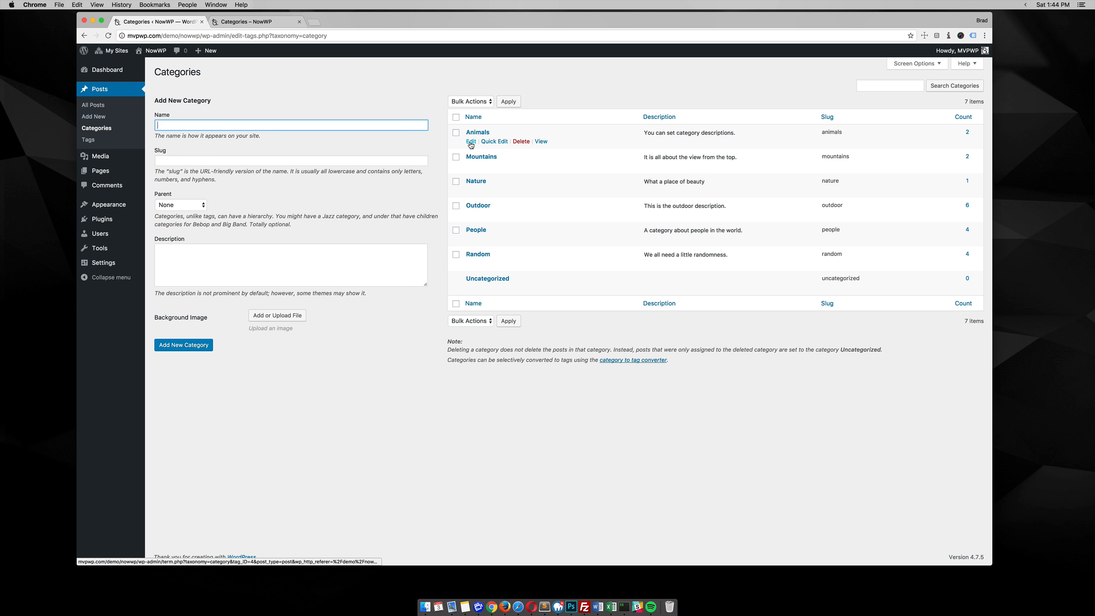
pyautogui.click(470, 142)
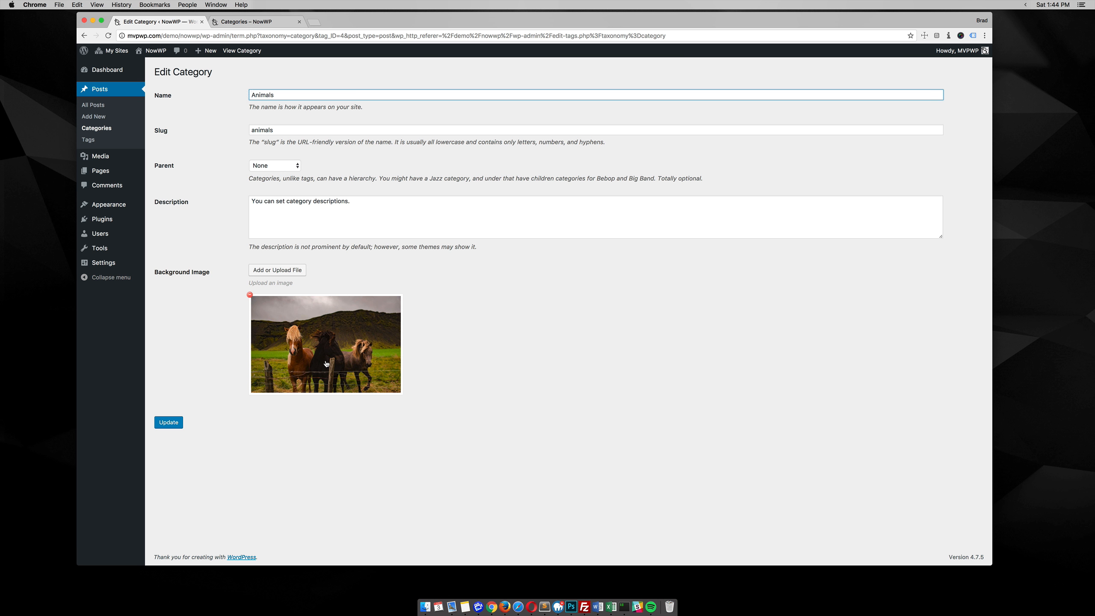
pyautogui.click(92, 127)
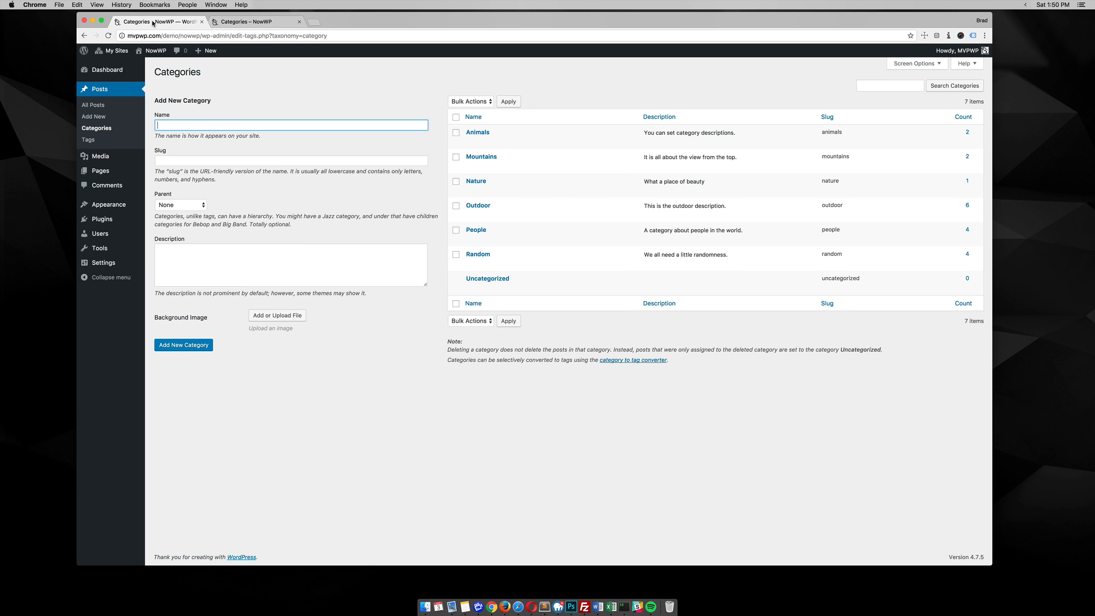
# Open the Categories page for editing and examine the template choices in its Page Attributes.
pyautogui.click(99, 170)
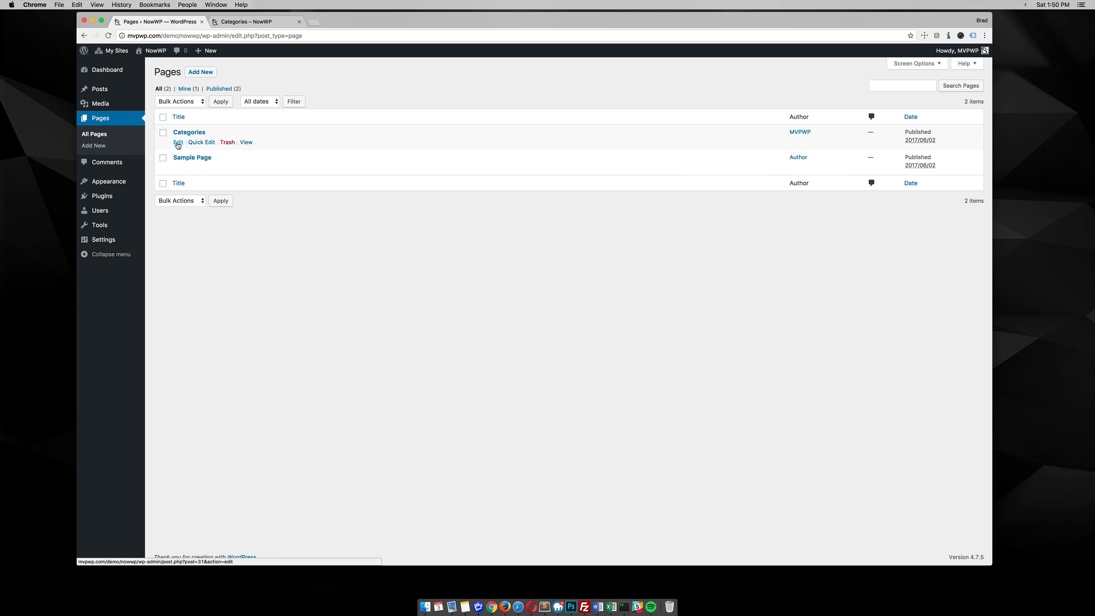
pyautogui.click(178, 143)
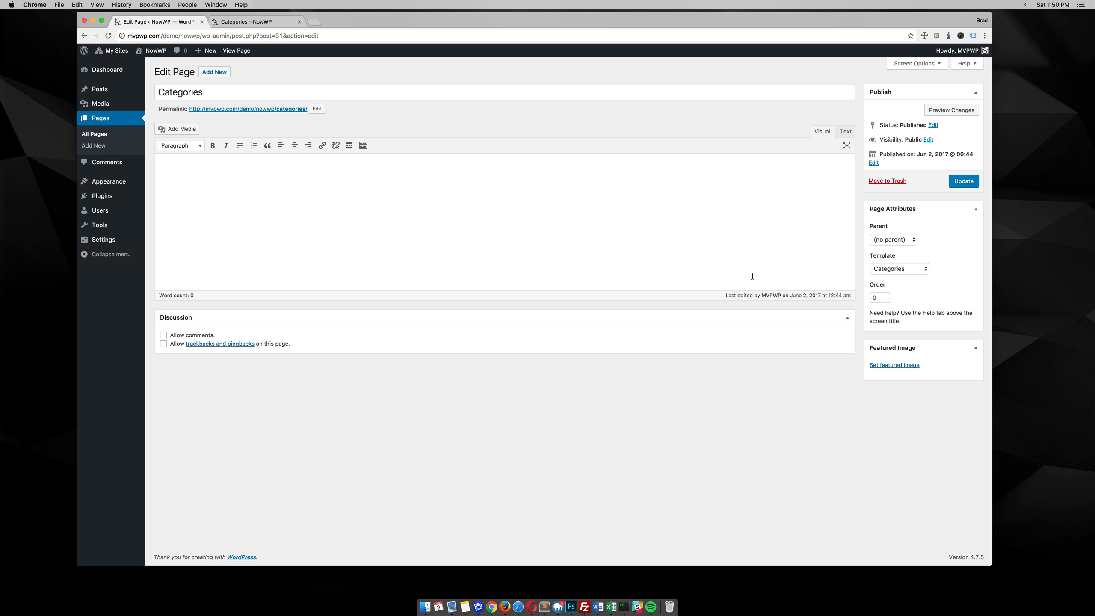
pyautogui.click(893, 267)
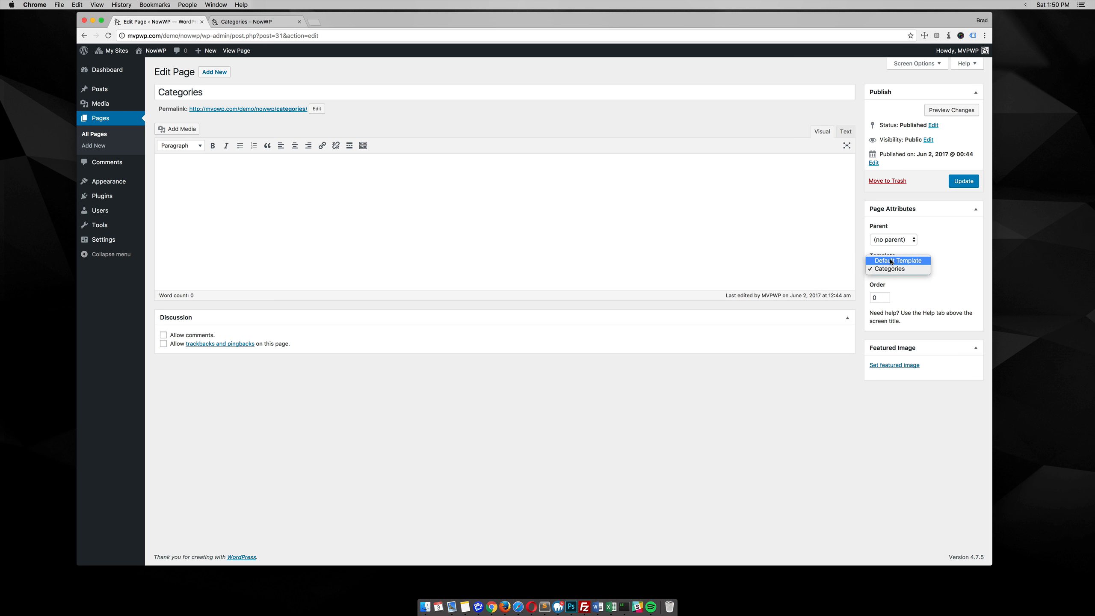
pyautogui.click(938, 246)
# View the Sample Page on the demo site and recheck the template choices of the Categories page, keeping Categories selected.
pyautogui.click(270, 21)
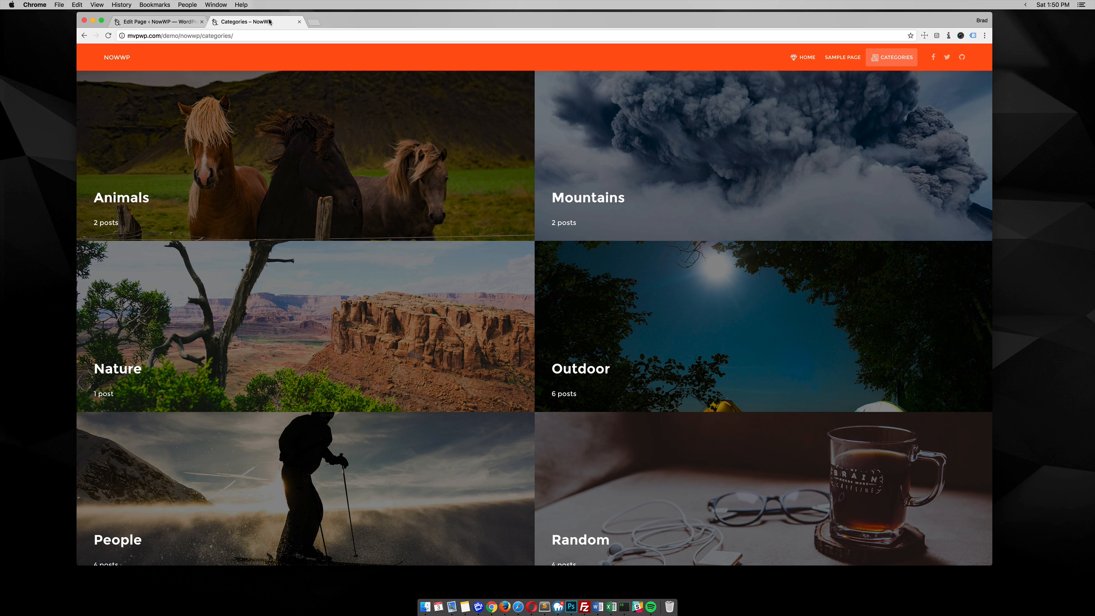
pyautogui.click(843, 58)
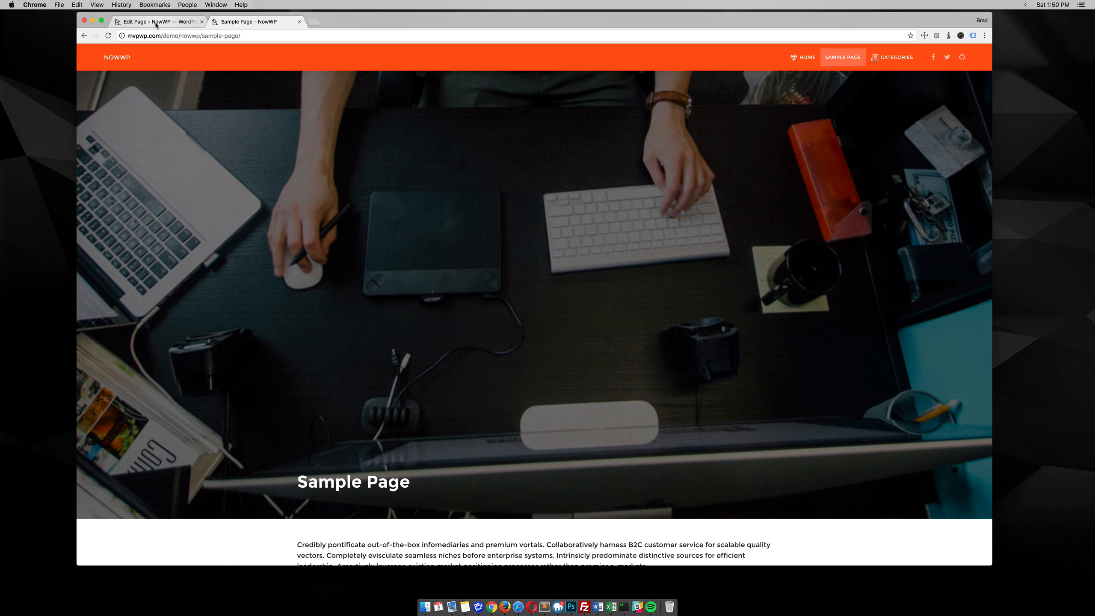
pyautogui.click(156, 22)
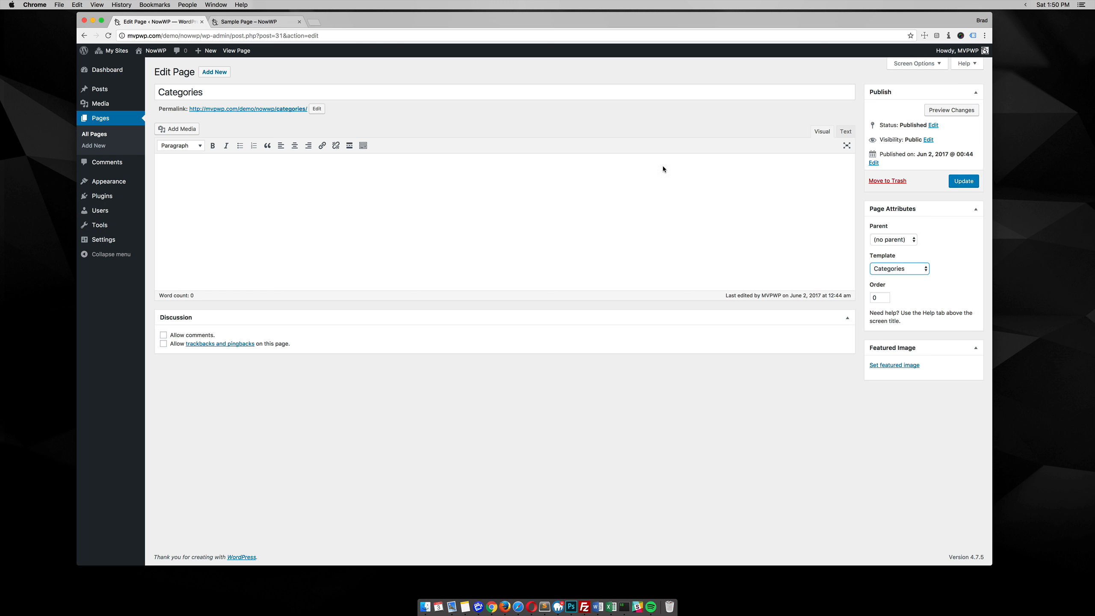
pyautogui.click(900, 268)
pyautogui.click(897, 269)
# Compare the Categories template setting with the live Categories page and look over all of its category tiles.
pyautogui.click(258, 21)
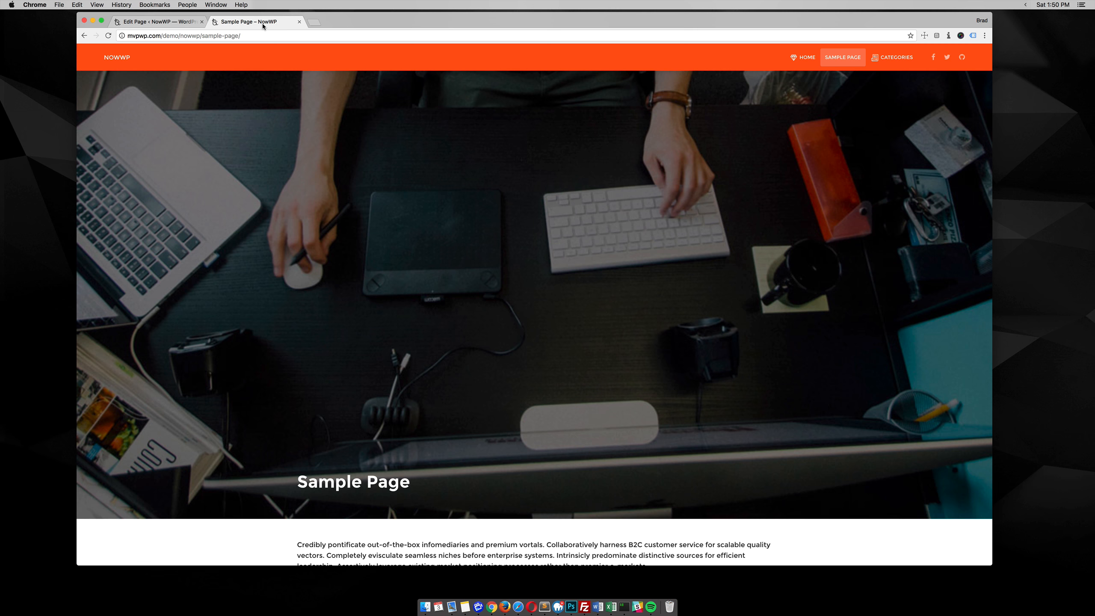
pyautogui.click(894, 58)
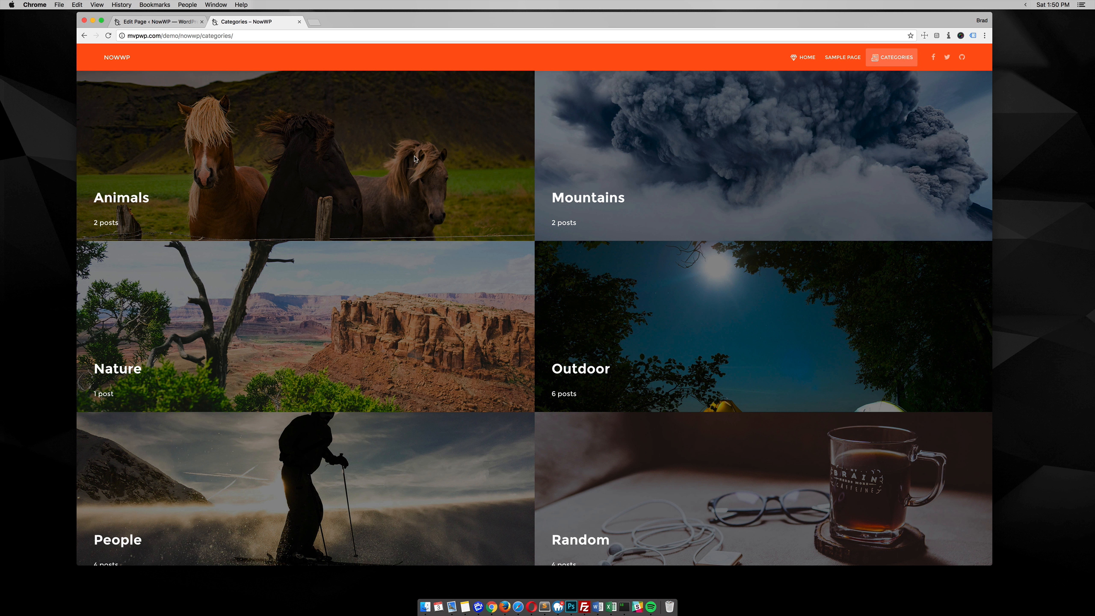
pyautogui.click(171, 21)
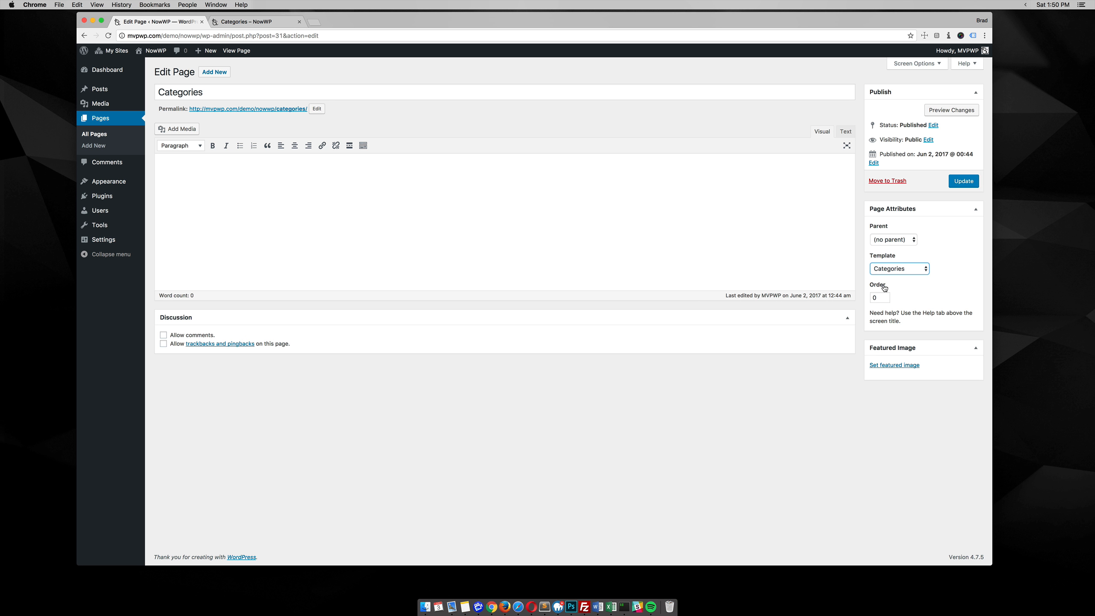
pyautogui.click(248, 22)
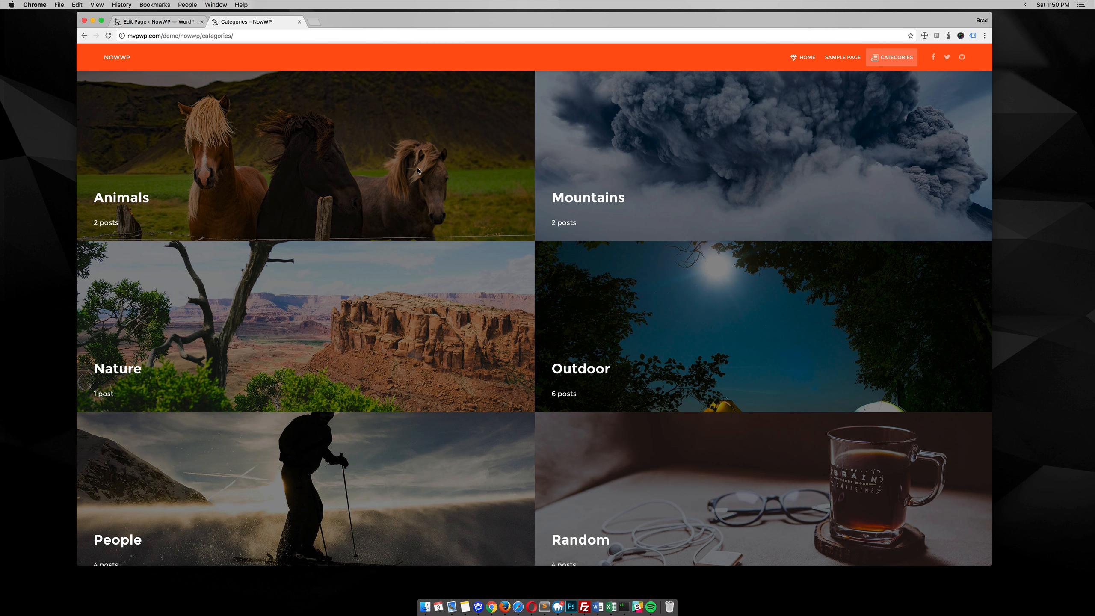
pyautogui.scroll(-3, 596, 318)
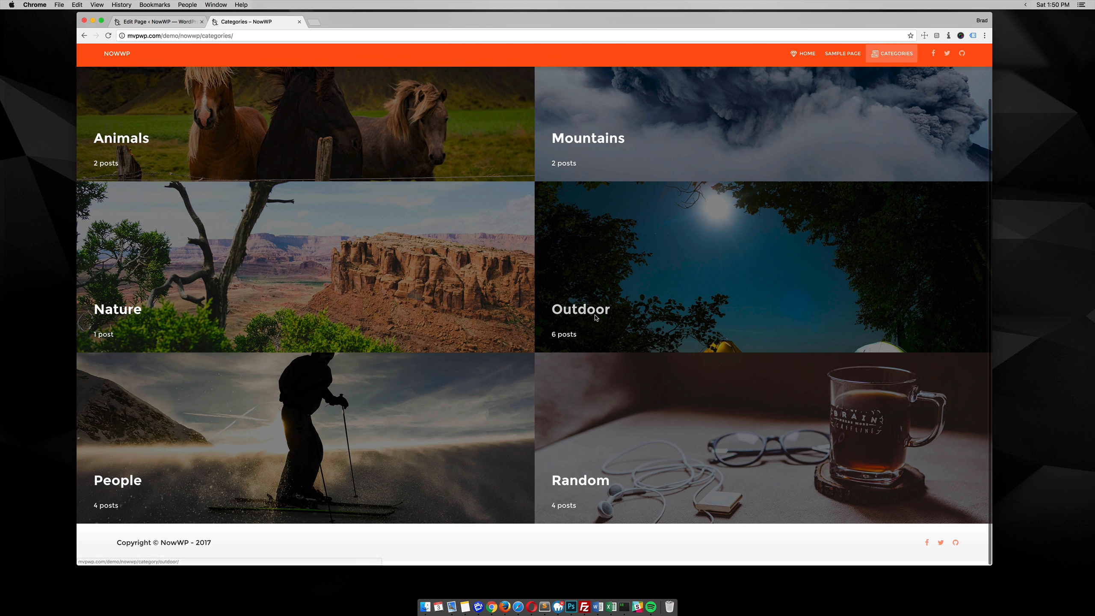
pyautogui.scroll(3, 596, 318)
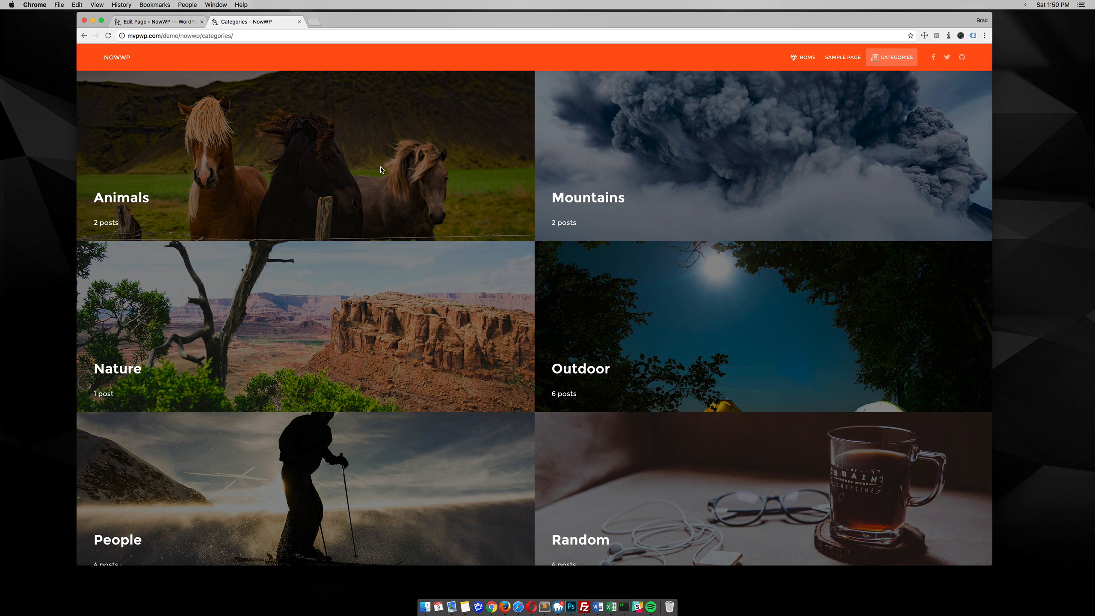